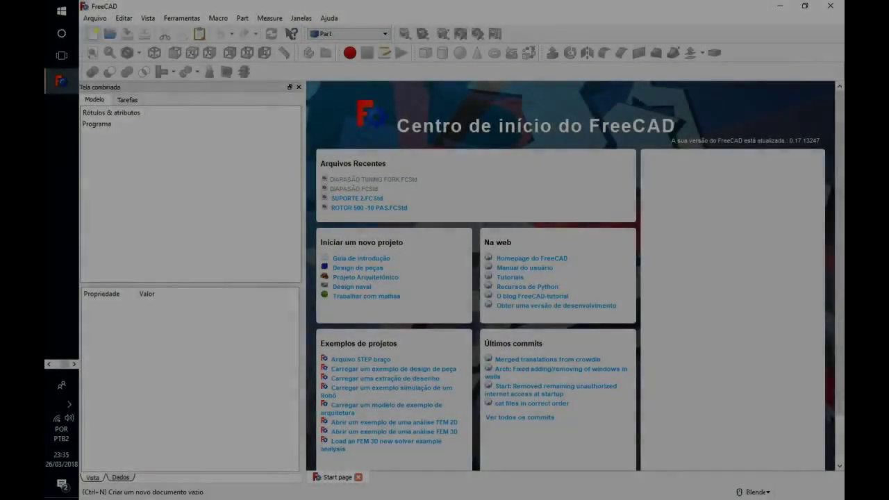
Step: Create a new document holding a default Part cube, shown in isometric view
click(92, 34)
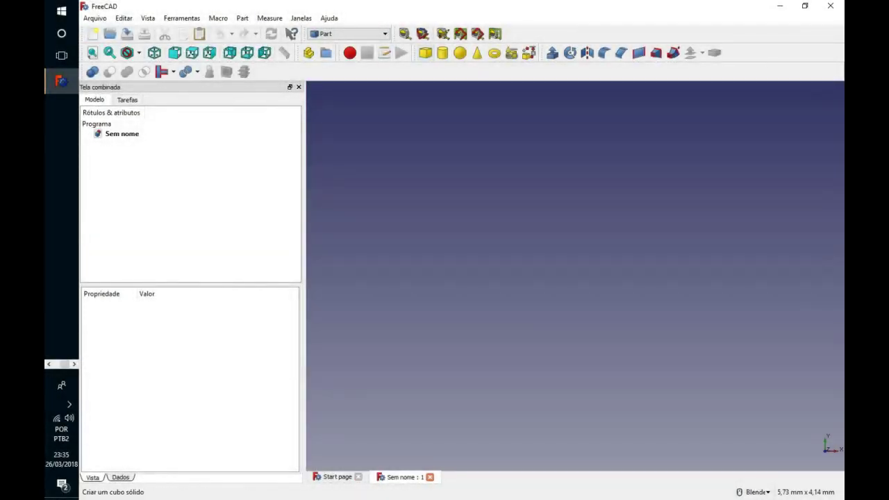
click(425, 53)
key(0)
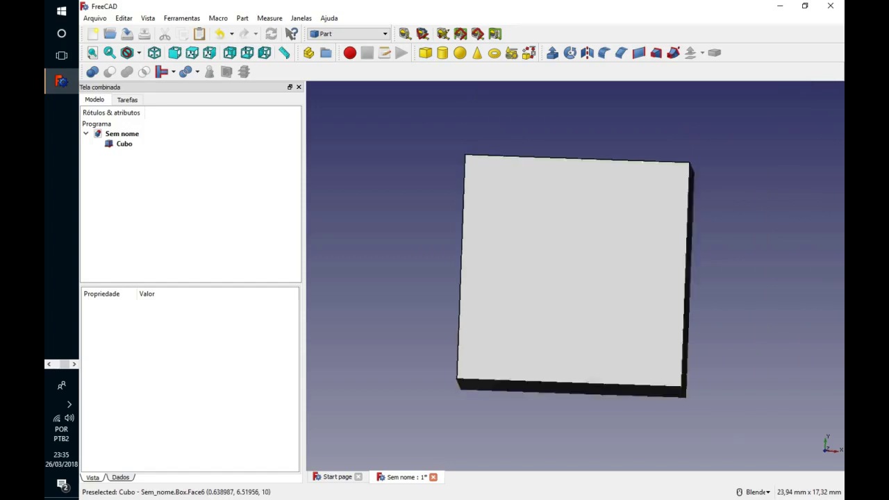
scroll(408, 144, down, 4)
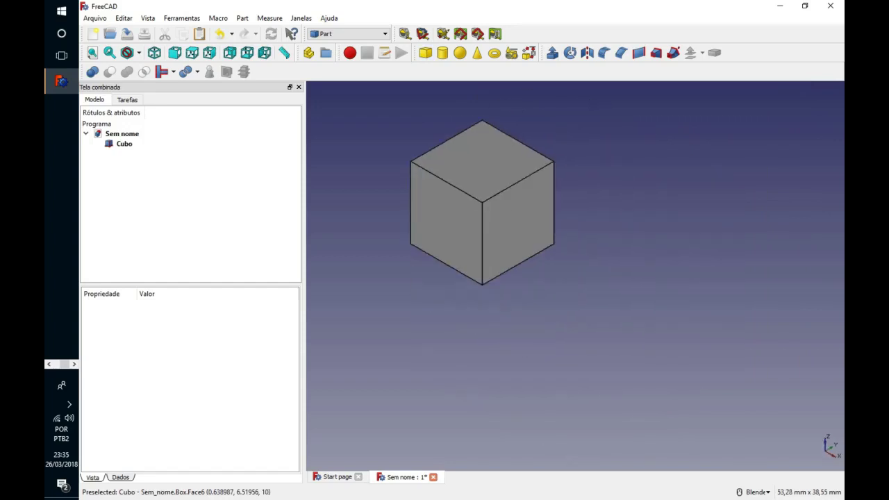
Step: Set Cubo's Data properties to Length 100 mm, Width 100 mm and Height 1 mm
click(123, 144)
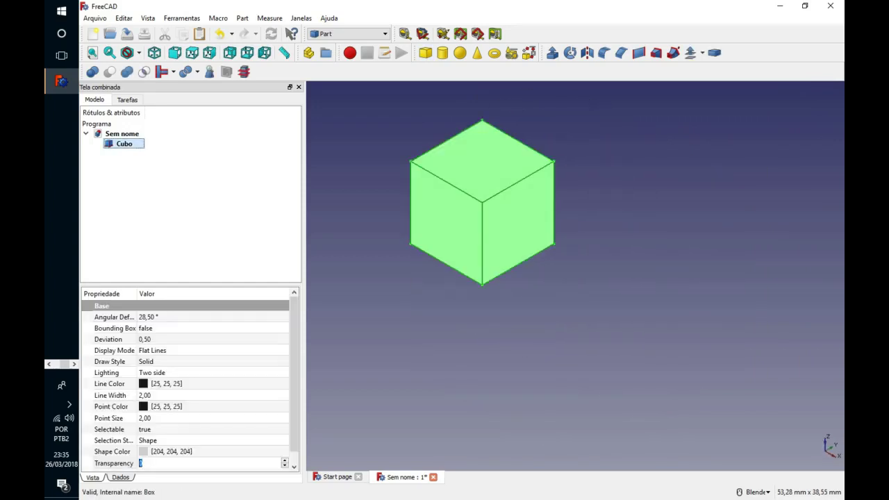
click(120, 477)
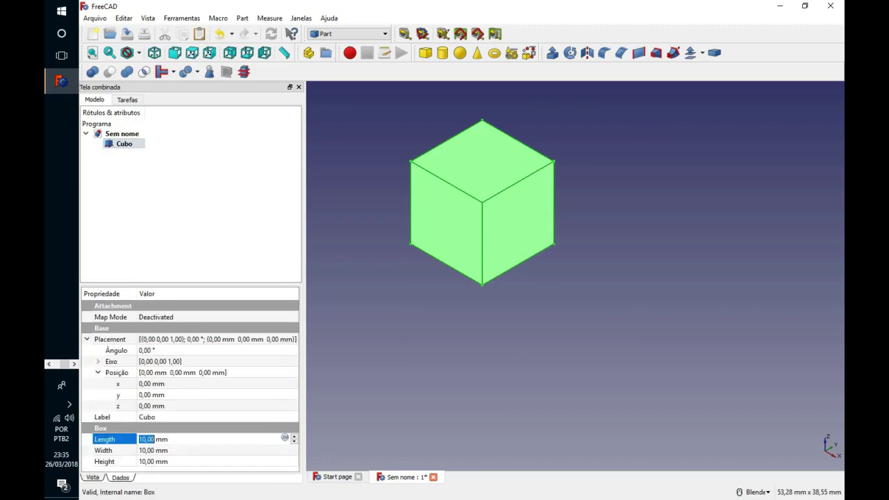
text(0)
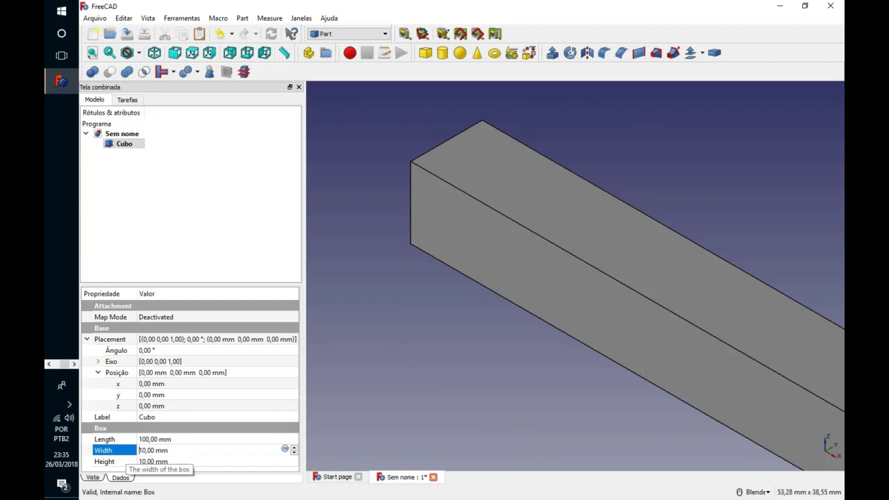
text(0)
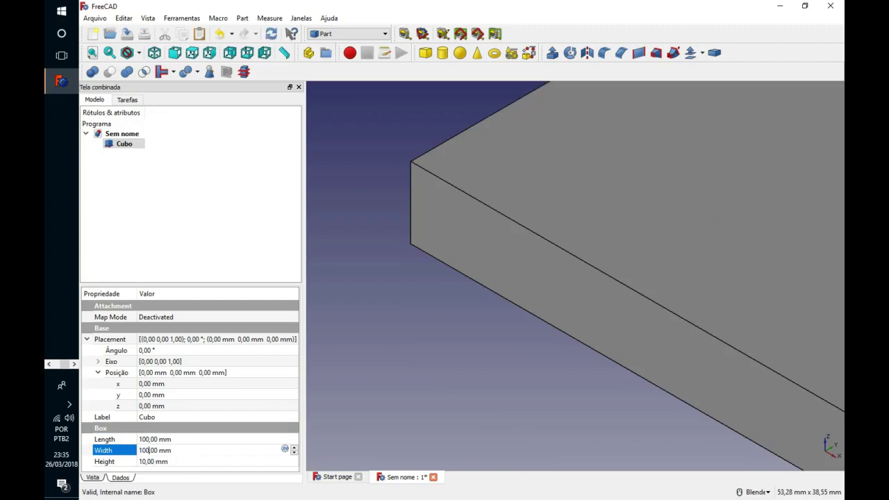
scroll(591, 278, down, 5)
scroll(590, 278, down, 2)
scroll(590, 277, up, 2)
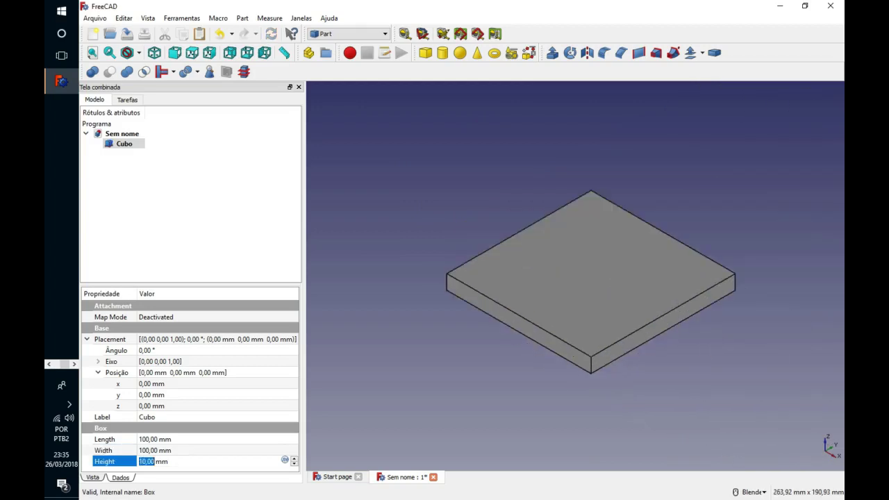
key(BackSpace)
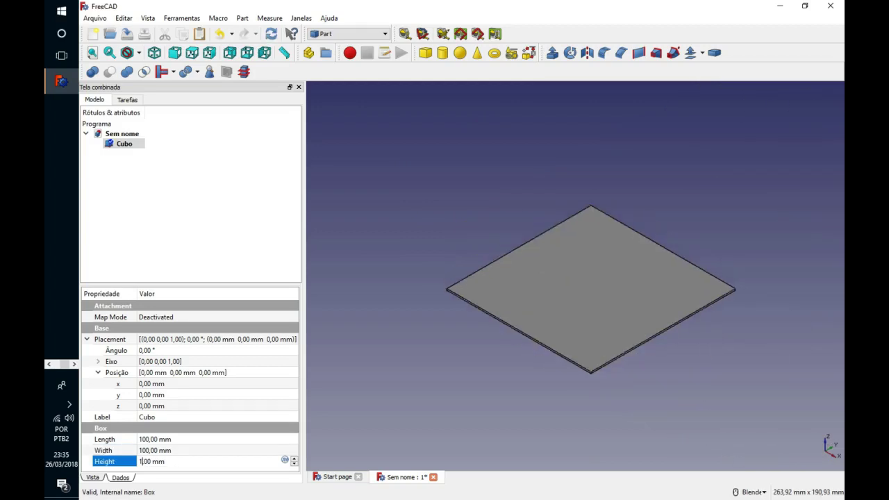
scroll(563, 352, down, 2)
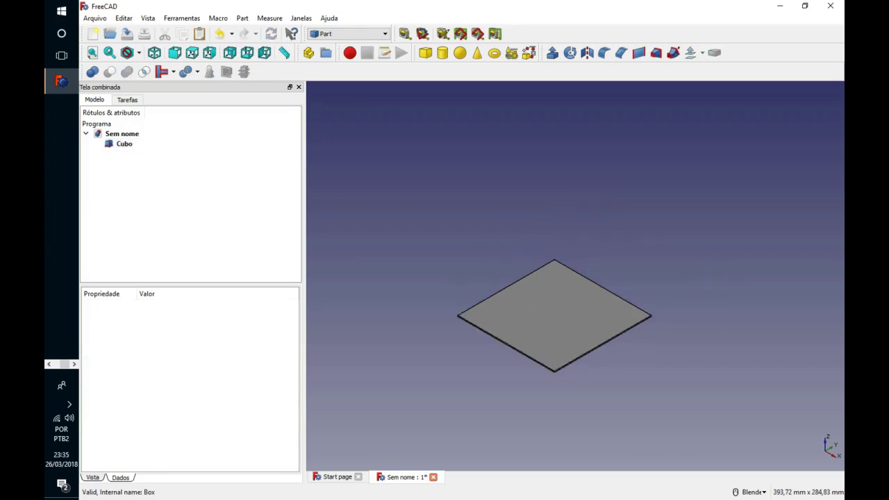
scroll(563, 353, up, 2)
scroll(597, 333, up, 2)
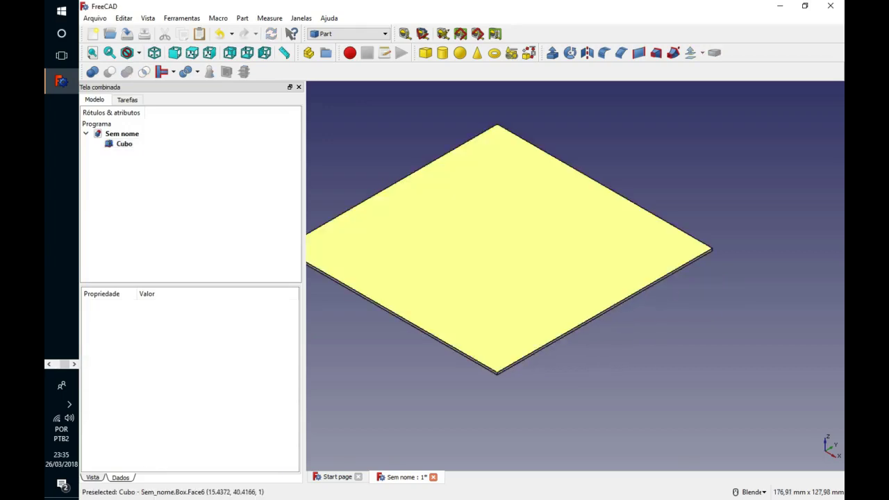
Step: Switch to the Sheet Metal workbench
click(347, 33)
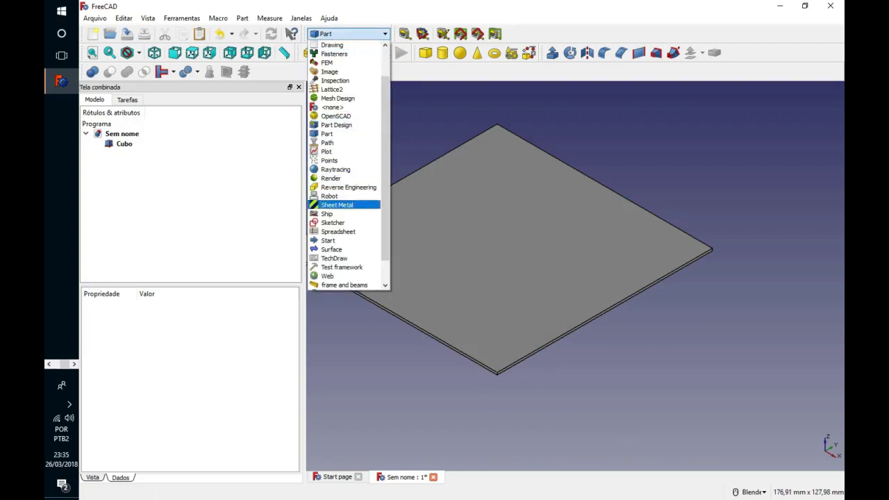
click(337, 205)
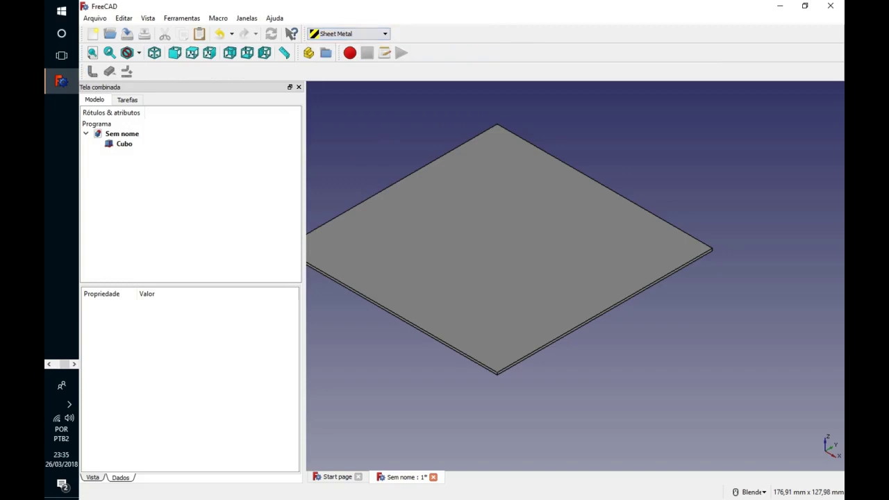
key(super+plus)
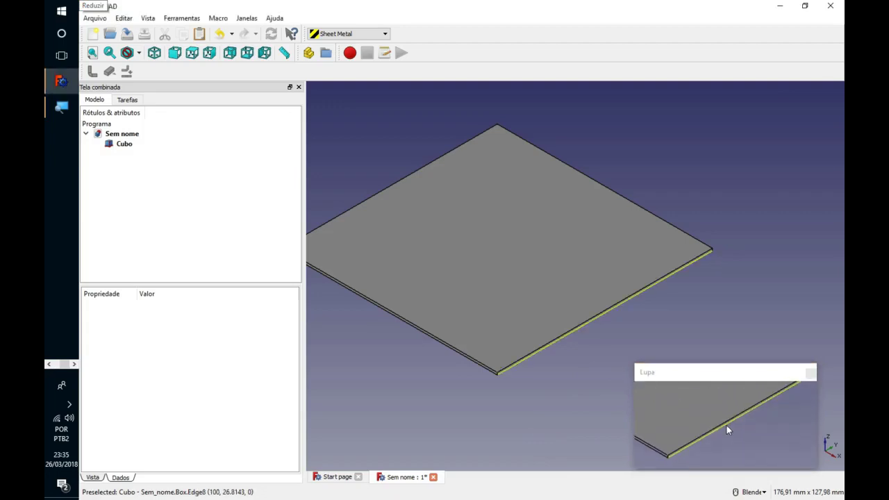
Step: Select the plate's thin side face for the first wall
scroll(726, 425, up, 3)
scroll(726, 425, up, 2)
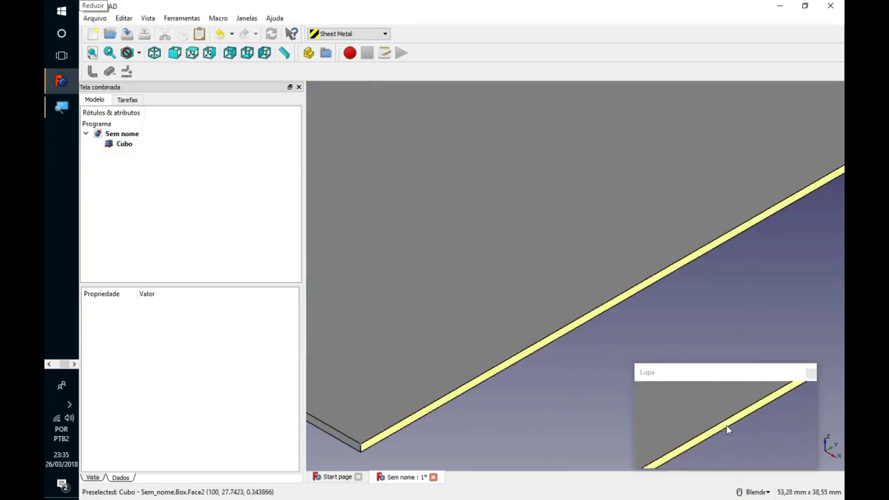
click(727, 431)
scroll(726, 430, down, 2)
scroll(726, 431, down, 2)
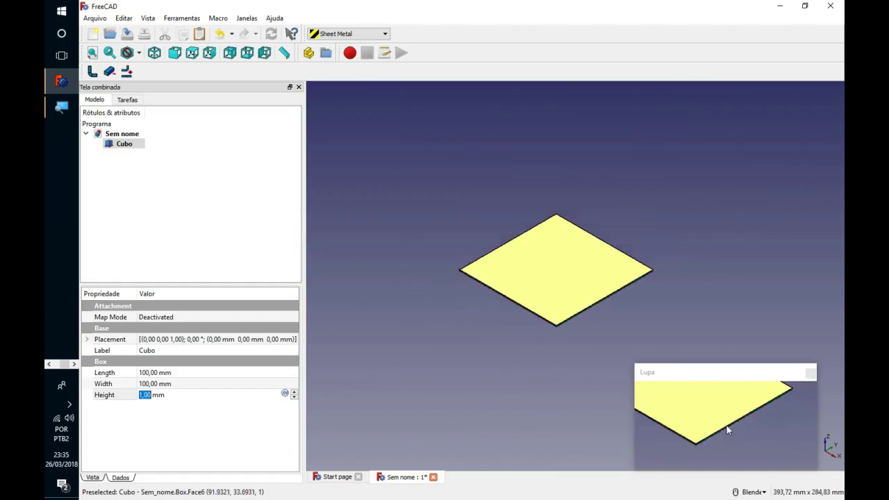
scroll(726, 430, down, 1)
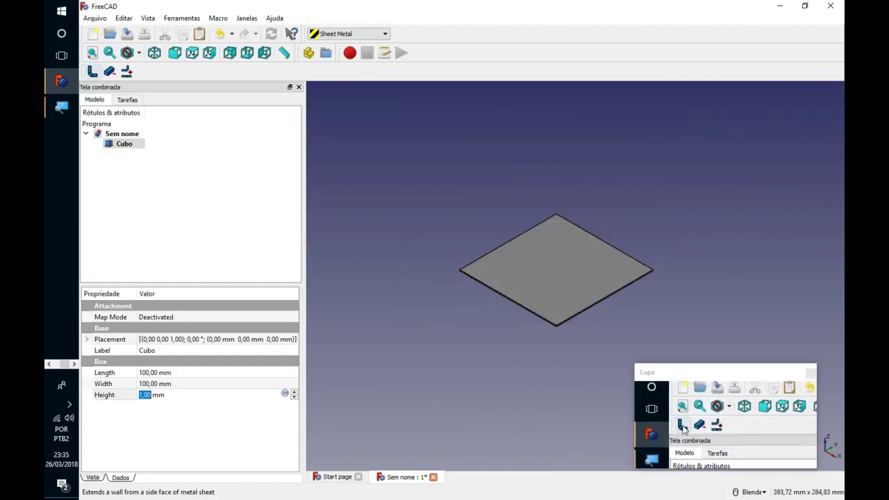
Step: Add a wall on the selected face and give the Bend wall 50 mm length with invert true
click(92, 73)
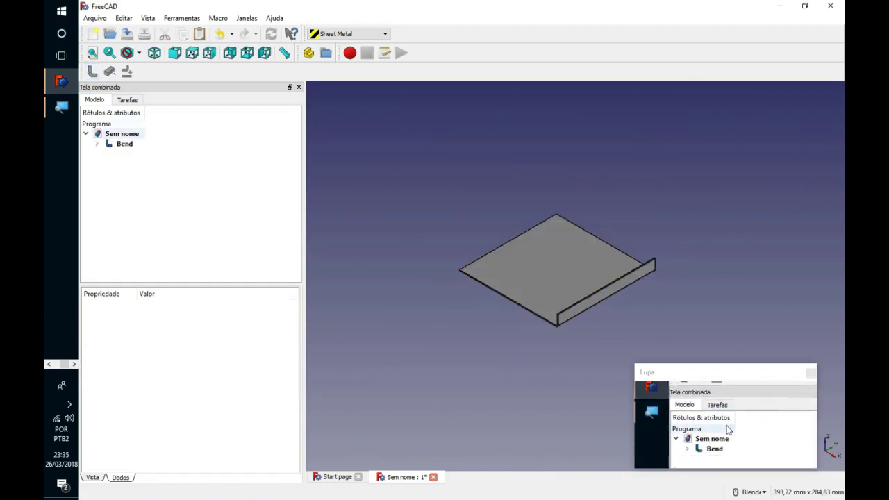
click(125, 144)
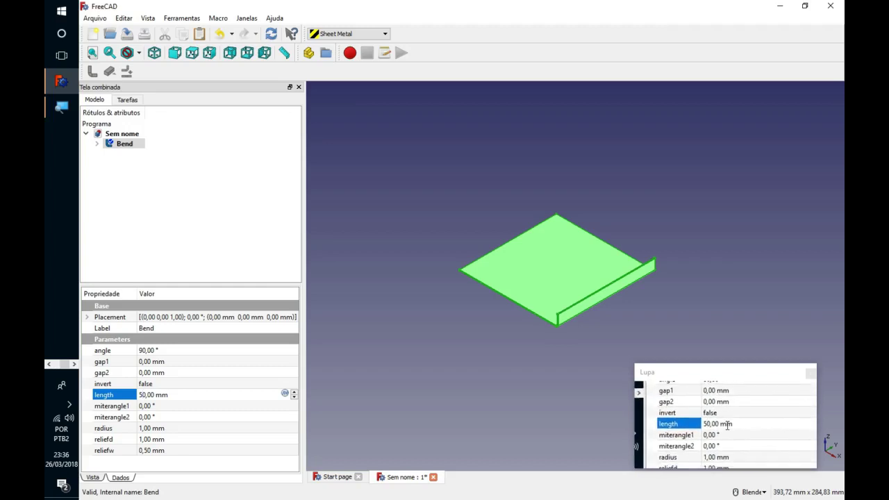
click(161, 386)
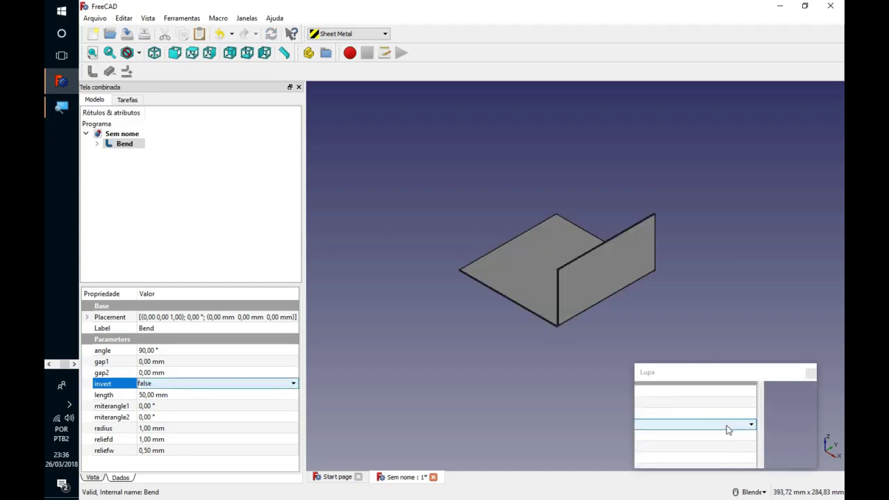
click(292, 384)
click(159, 403)
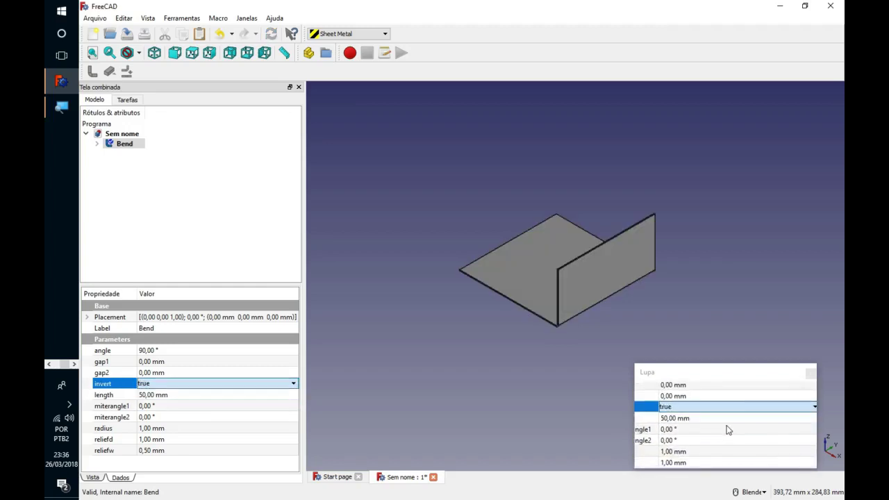
click(160, 395)
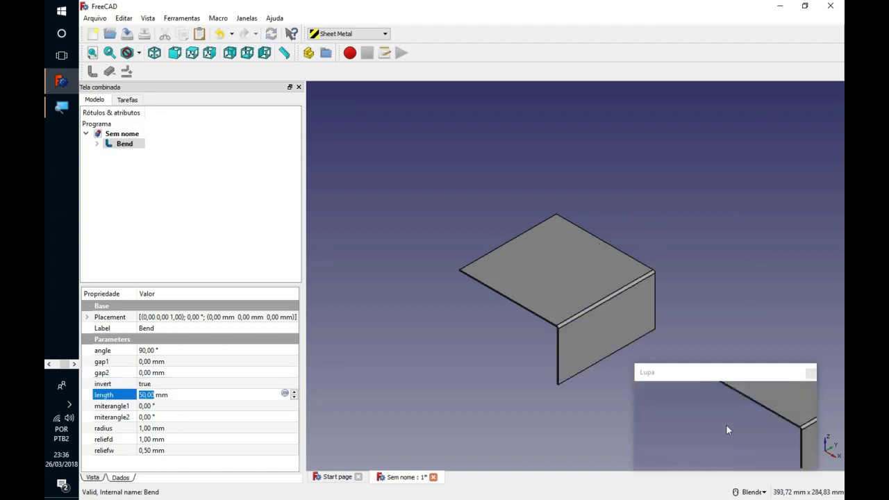
middle_drag(622, 277, 605, 307)
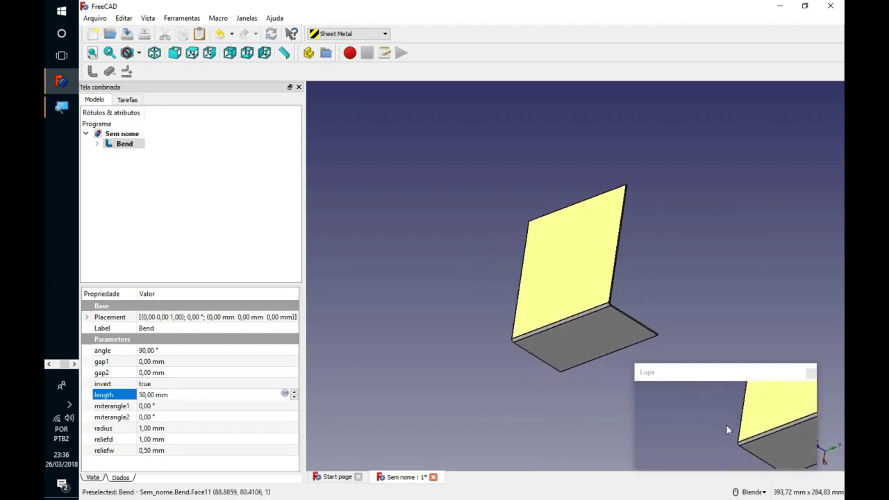
scroll(612, 292, up, 3)
scroll(612, 292, up, 2)
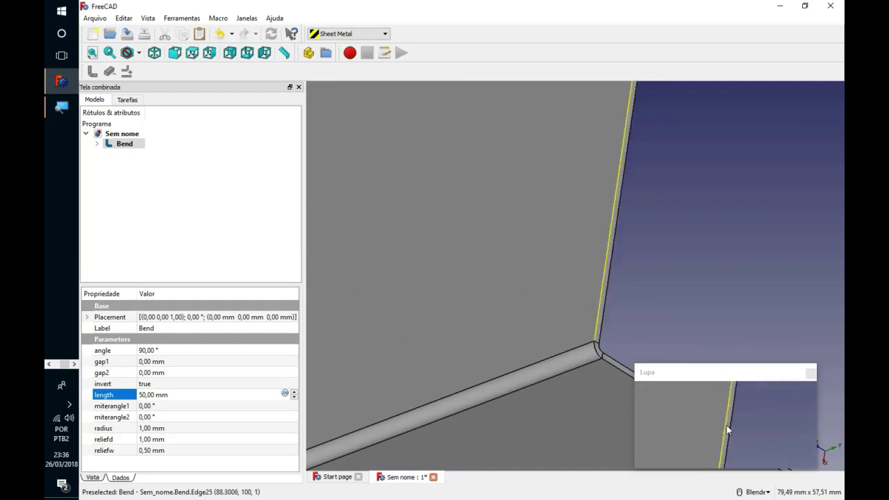
scroll(612, 274, up, 2)
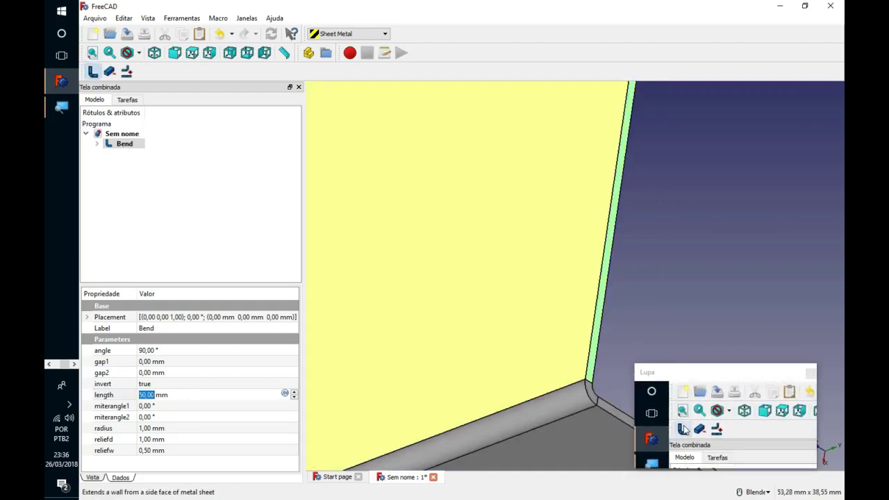
Step: Add a second wall, Bend001, with 50 mm length and invert set to true
click(92, 71)
click(117, 144)
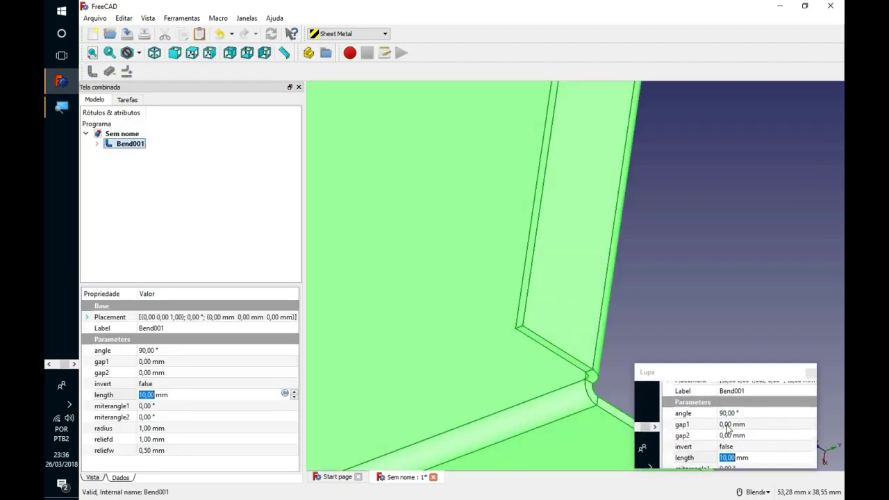
click(148, 361)
click(154, 383)
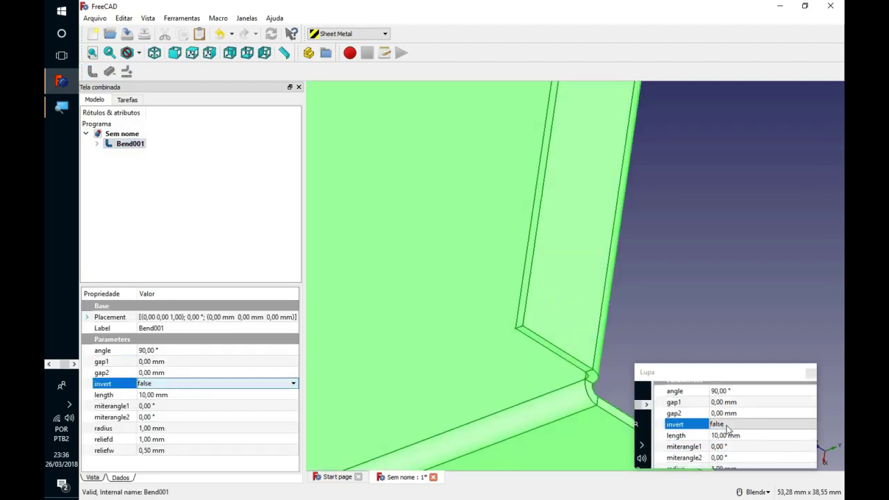
click(160, 384)
click(153, 396)
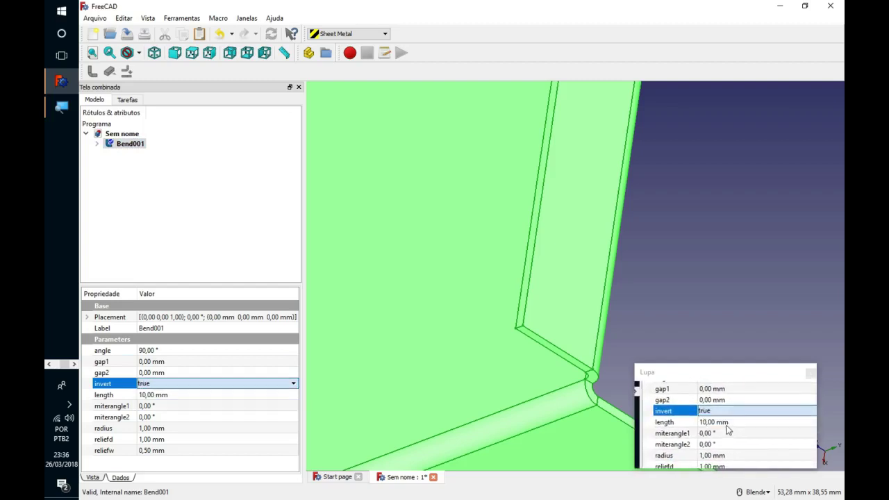
click(149, 396)
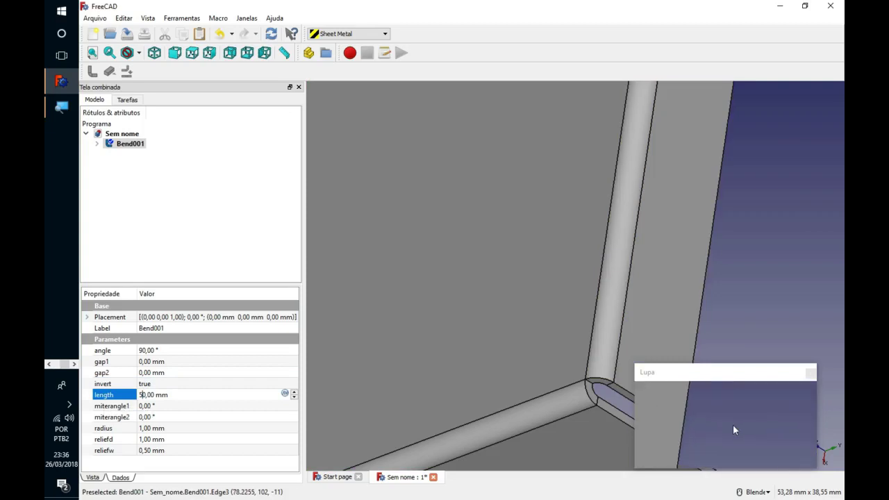
key(Return)
scroll(727, 425, down, 5)
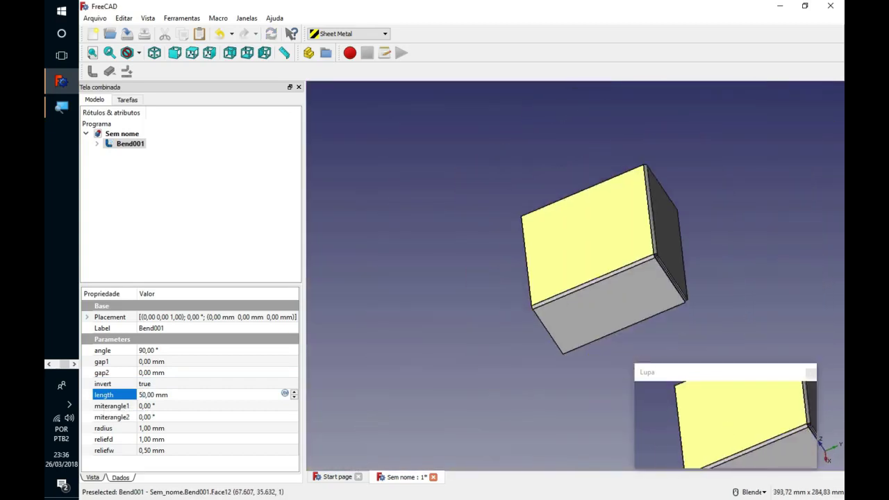
Step: Select the bend's top edge where the next wall will attach
click(724, 431)
middle_drag(724, 430, 778, 424)
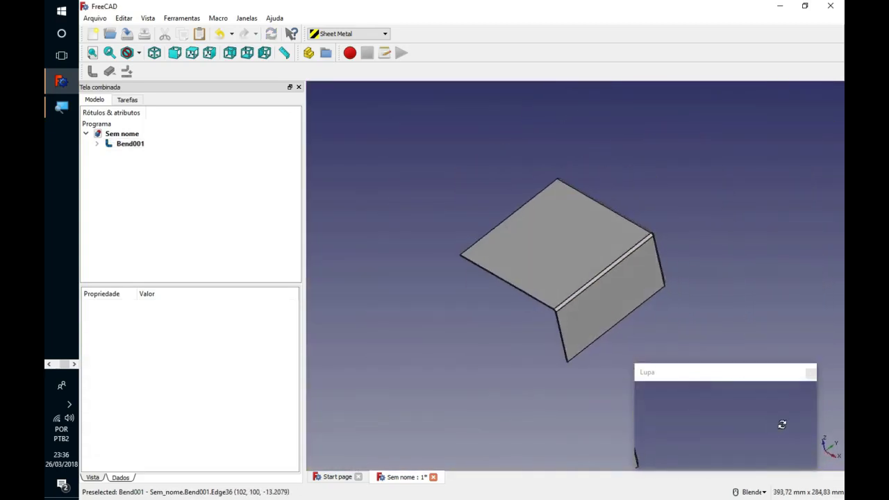
scroll(778, 424, down, 3)
middle_drag(539, 302, 626, 253)
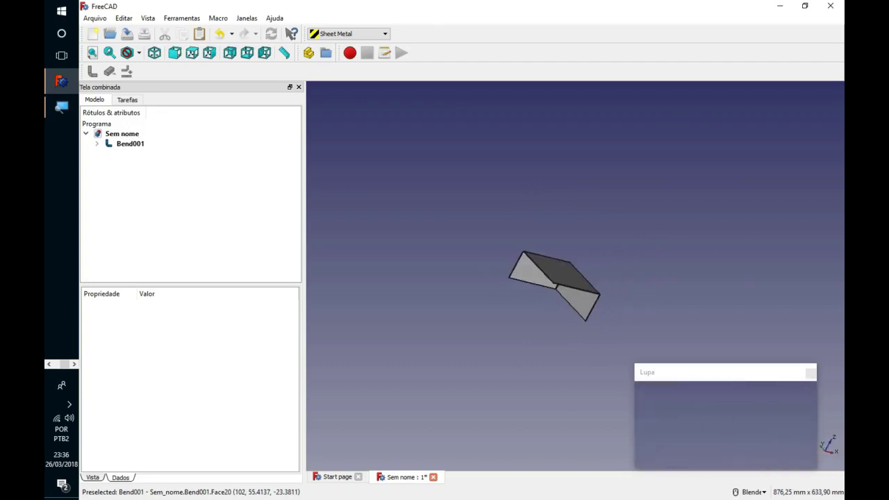
scroll(726, 425, up, 1)
scroll(727, 425, up, 2)
scroll(726, 425, up, 2)
scroll(727, 425, up, 2)
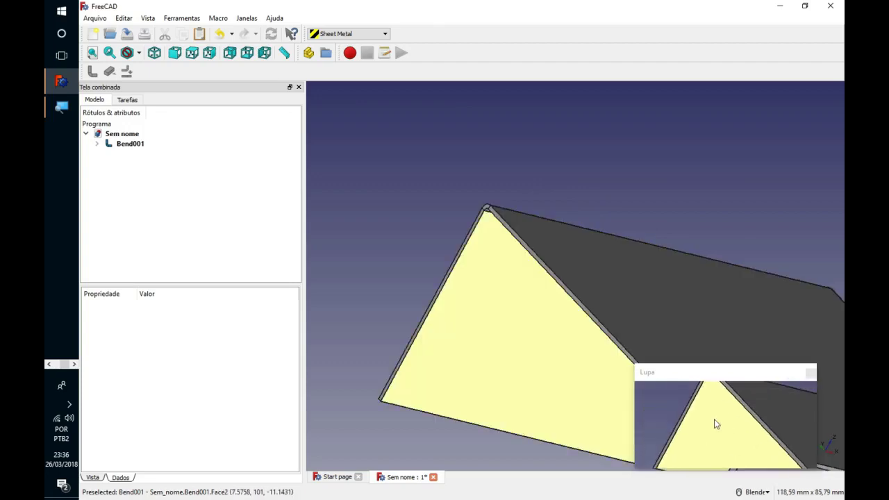
scroll(726, 427, up, 1)
scroll(726, 429, up, 1)
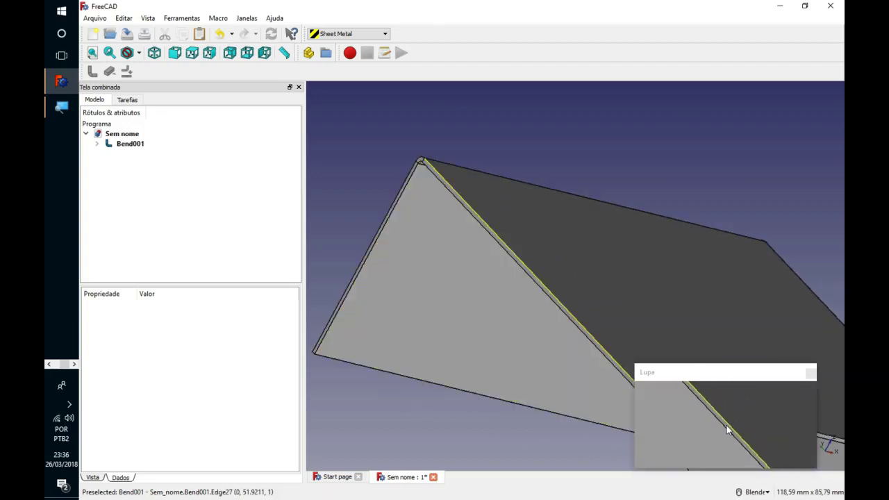
scroll(726, 427, up, 2)
click(727, 427)
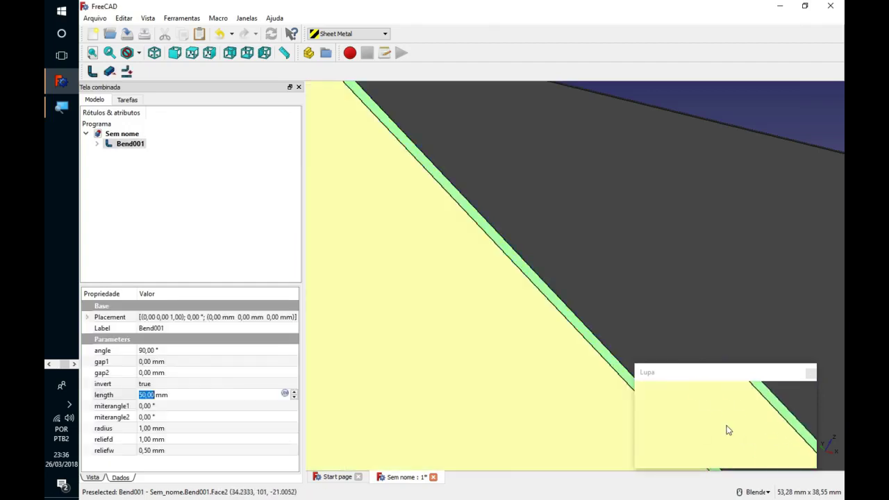
scroll(726, 429, down, 5)
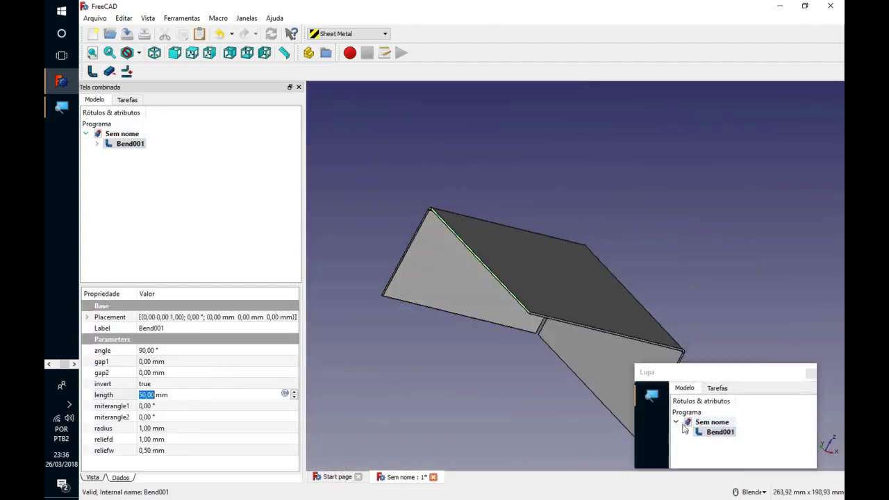
Step: Add the Bend002 wall with invert true and 50 mm length
click(93, 71)
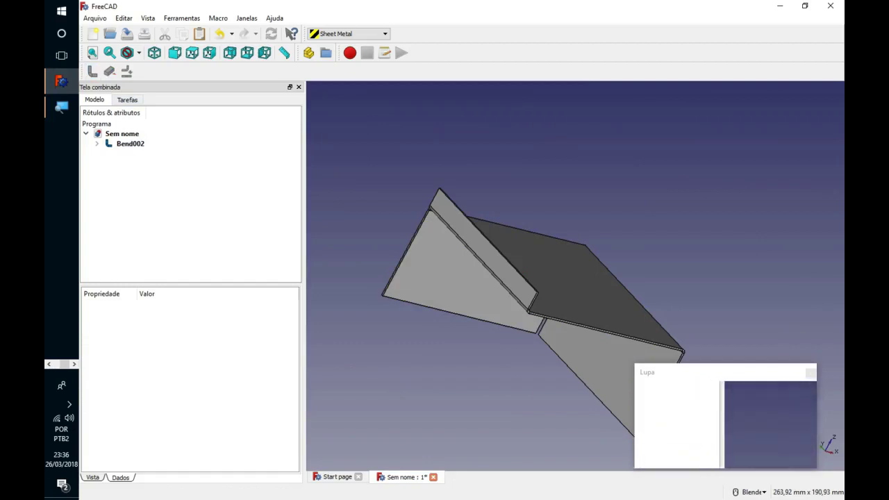
click(116, 144)
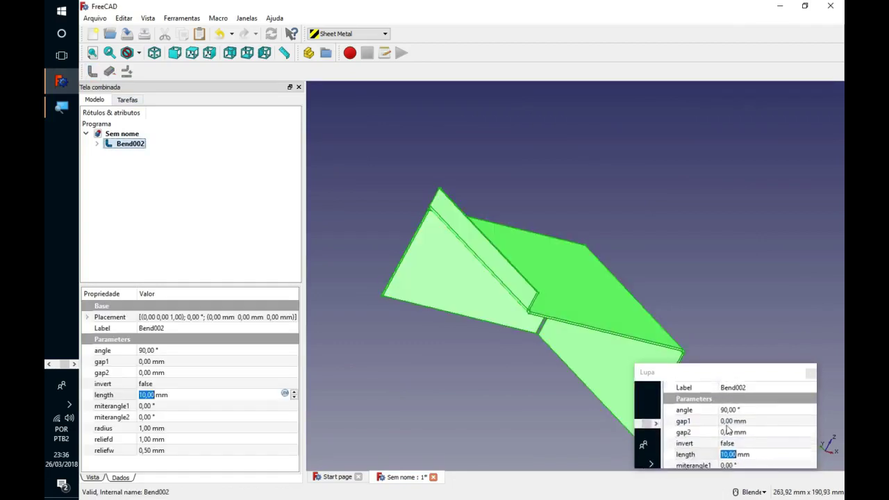
click(182, 385)
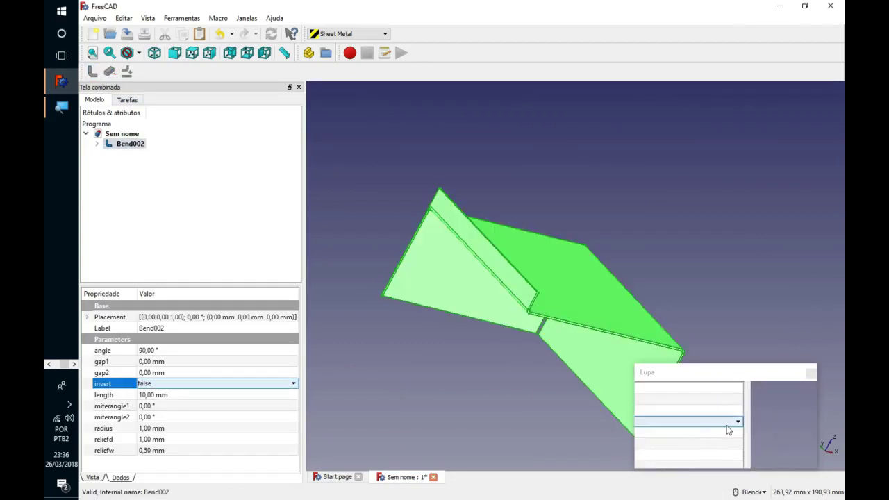
click(185, 384)
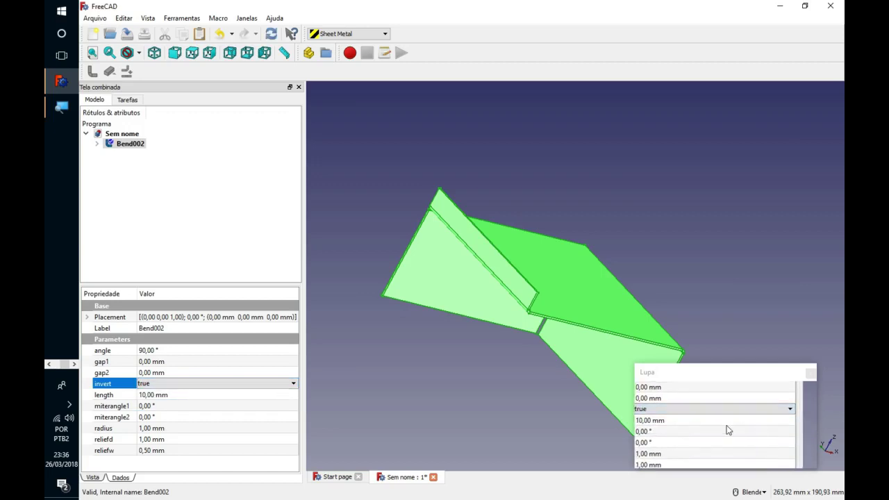
click(145, 395)
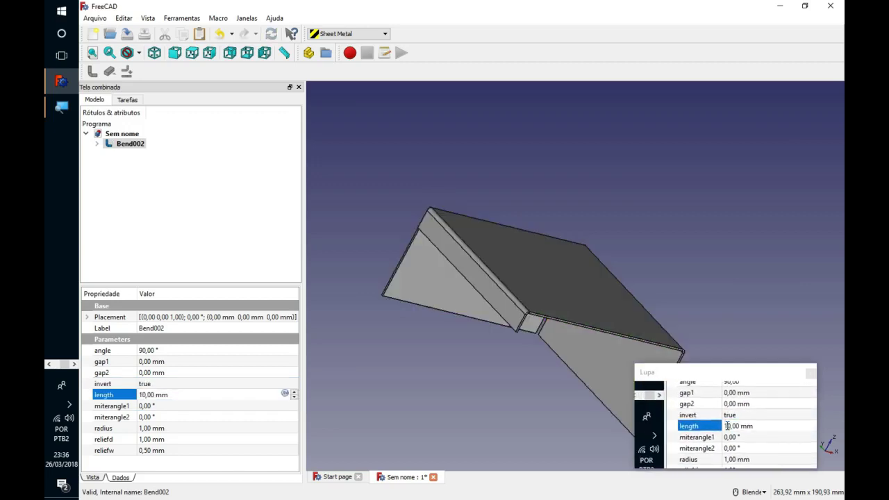
click(141, 395)
text(50)
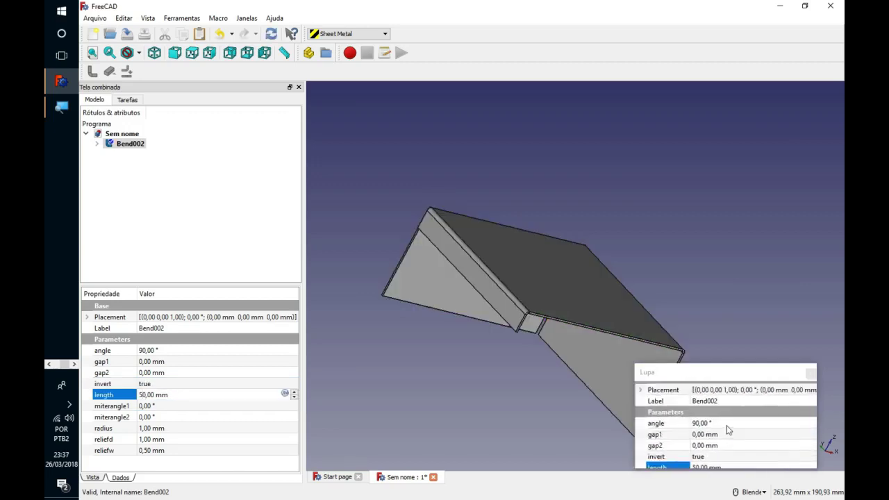
click(180, 383)
Step: Select the box's top edge and add a new wall, Bend003, on it
middle_drag(473, 306, 474, 199)
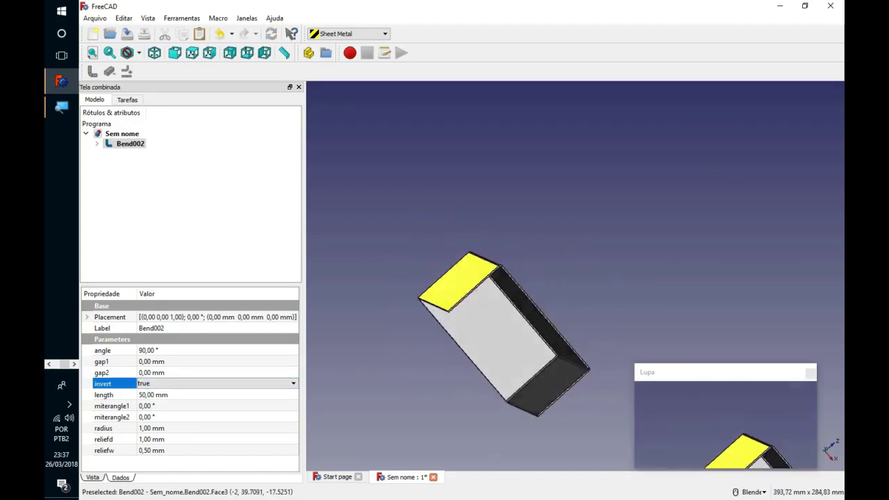
scroll(476, 203, up, 3)
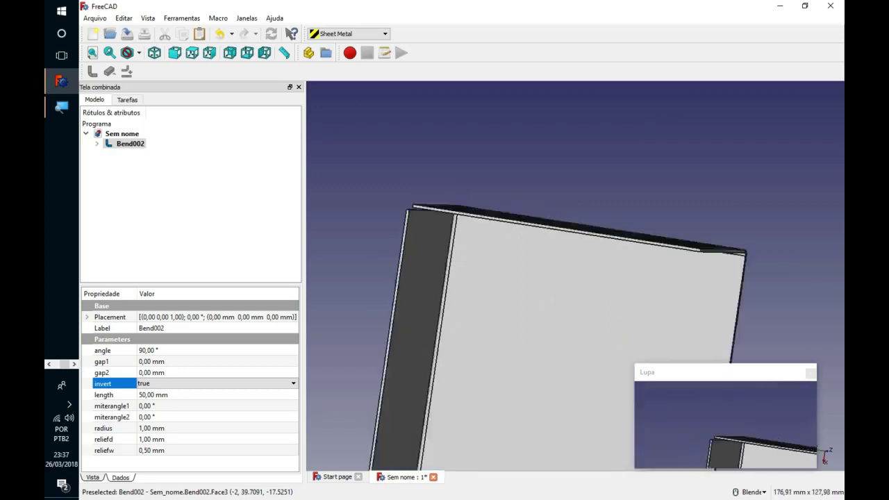
scroll(476, 205, up, 2)
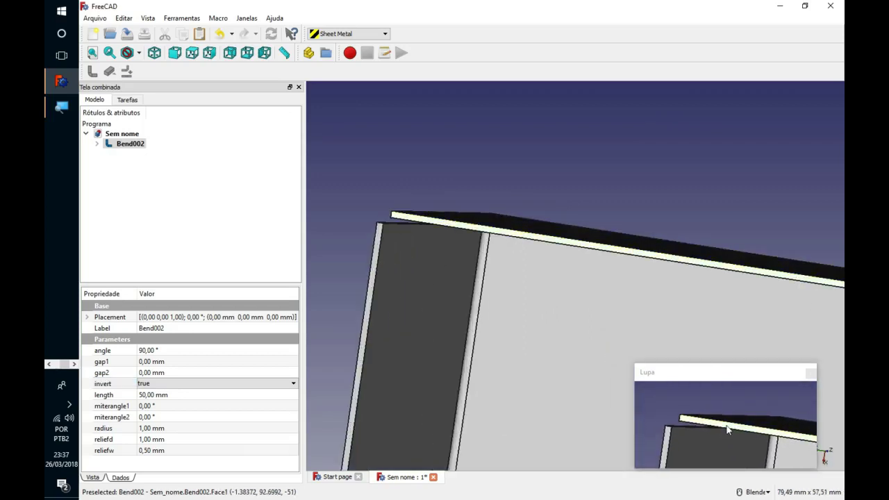
scroll(436, 222, down, 3)
scroll(436, 222, up, 4)
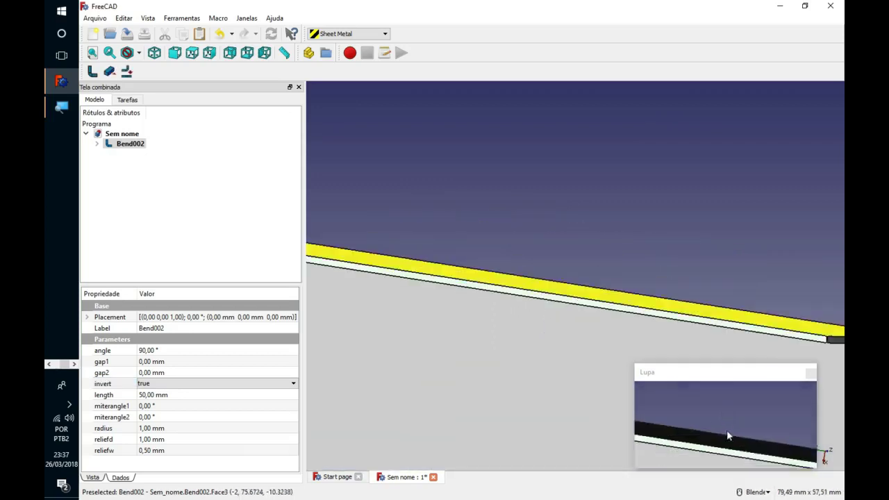
scroll(558, 306, down, 5)
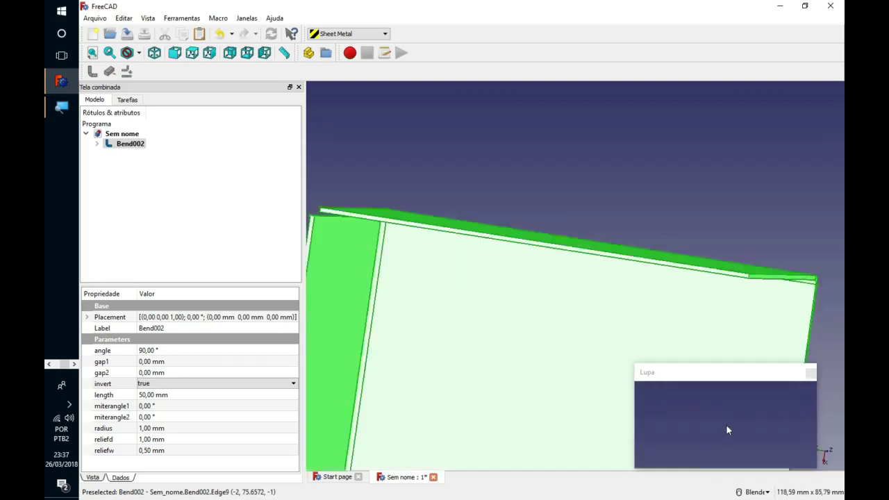
middle_drag(557, 277, 558, 197)
click(559, 196)
scroll(548, 201, up, 2)
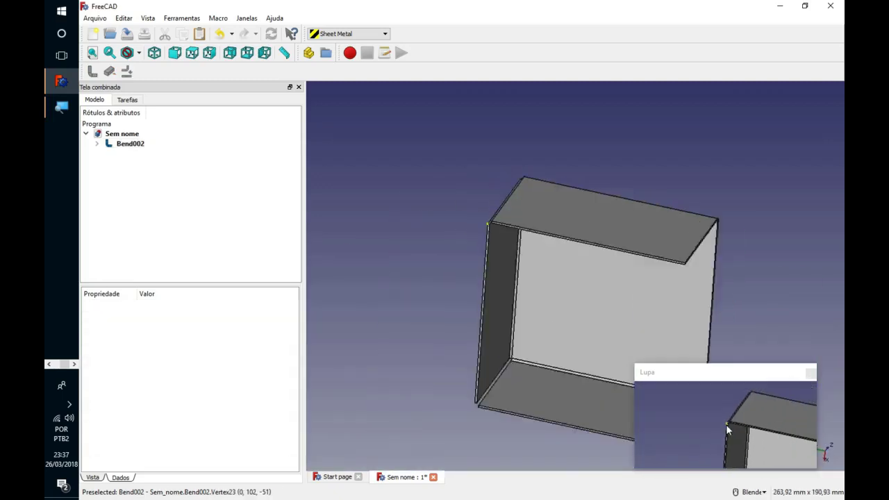
scroll(519, 213, up, 3)
scroll(518, 213, up, 1)
click(518, 221)
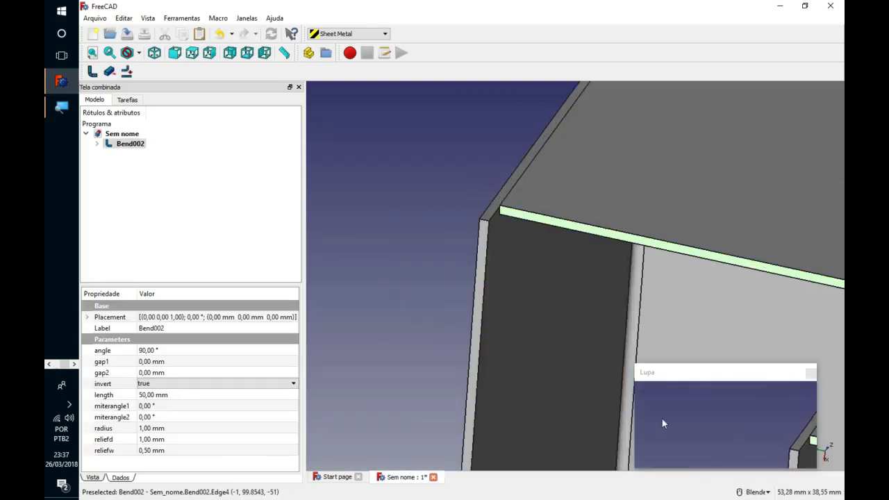
scroll(518, 220, down, 4)
scroll(519, 220, down, 2)
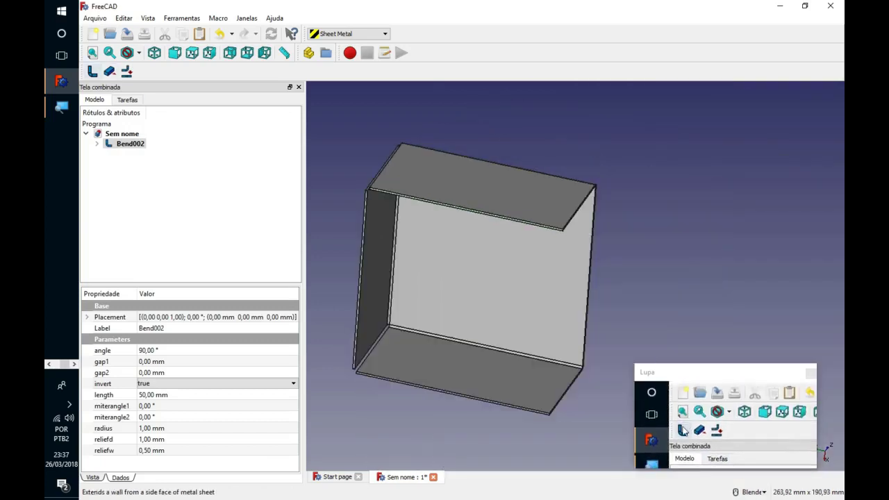
click(92, 70)
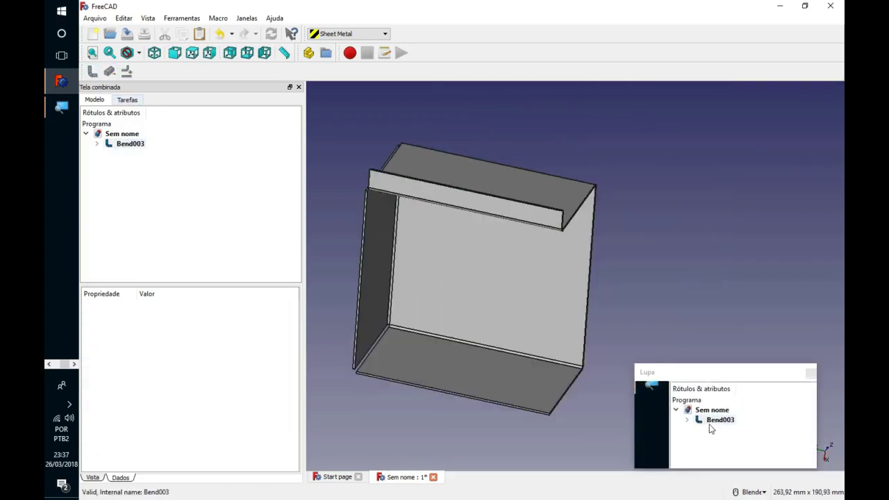
Step: Set Bend003 to invert true, gap1 40 mm, gap2 40 mm and length 15 mm
click(122, 146)
click(167, 383)
click(166, 384)
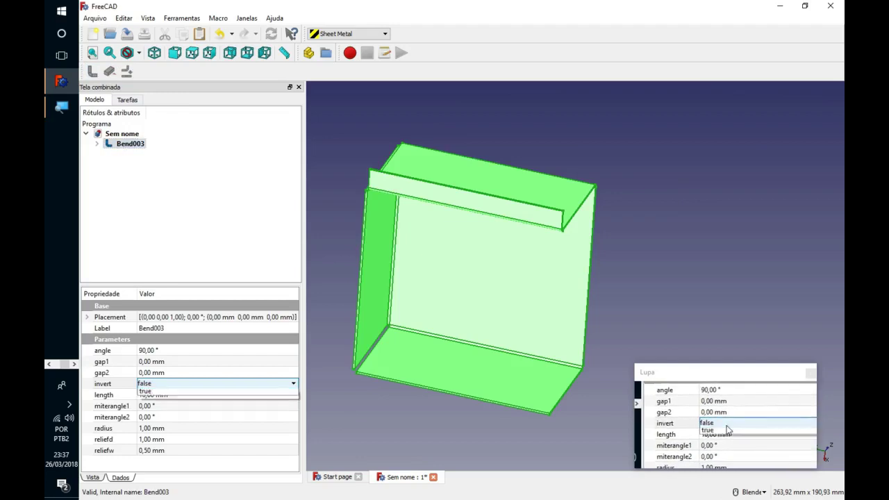
click(164, 401)
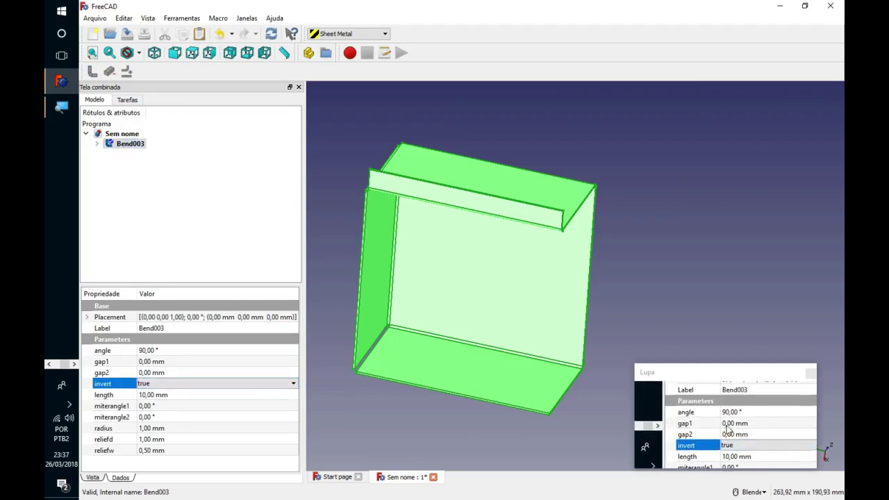
click(146, 362)
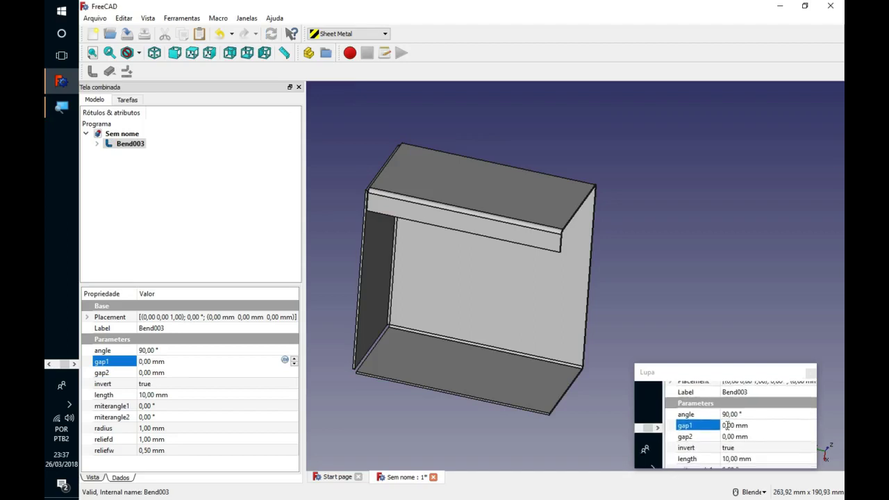
text(40)
click(139, 372)
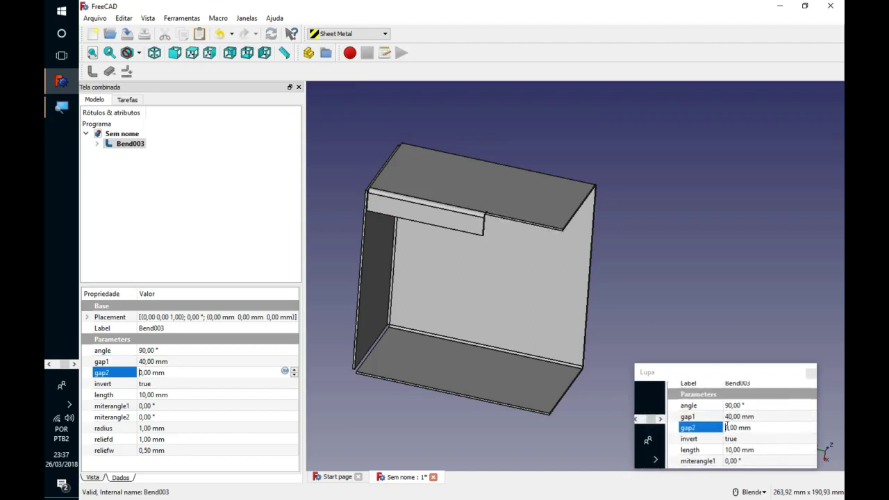
text(40)
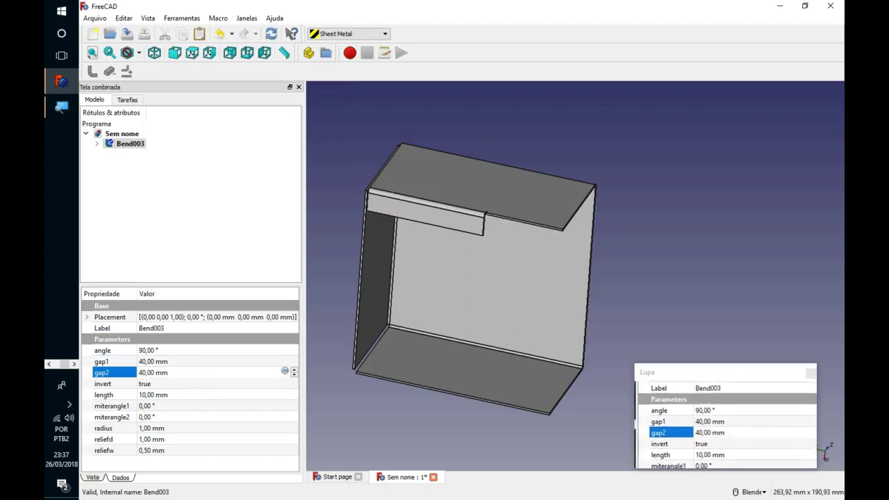
click(157, 361)
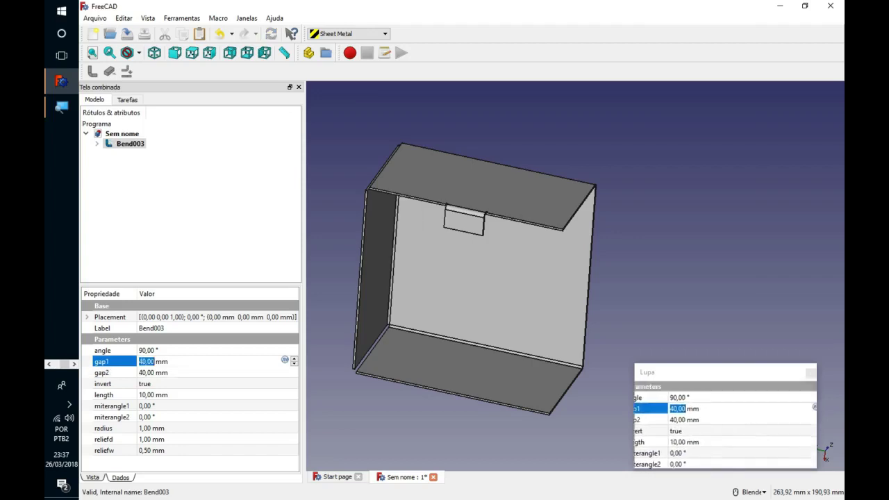
click(147, 396)
click(146, 394)
text(15)
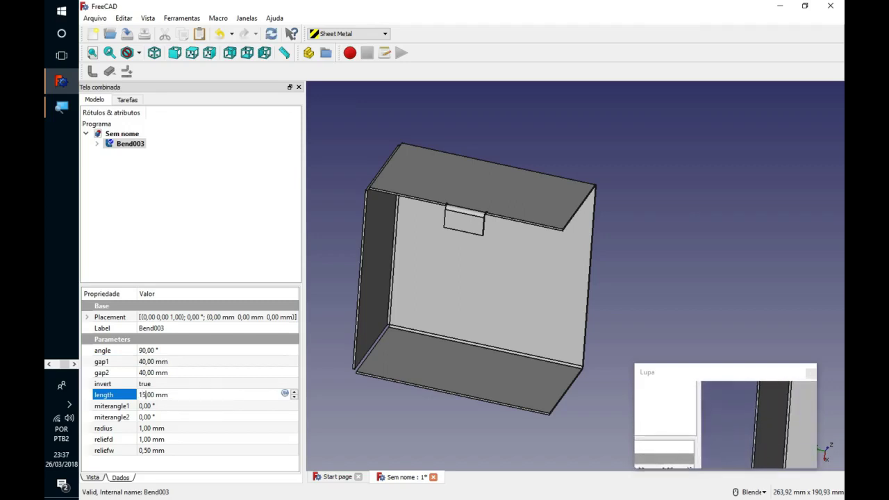
click(332, 271)
Step: Select the box's left side edge for the next flange
middle_drag(332, 270, 359, 261)
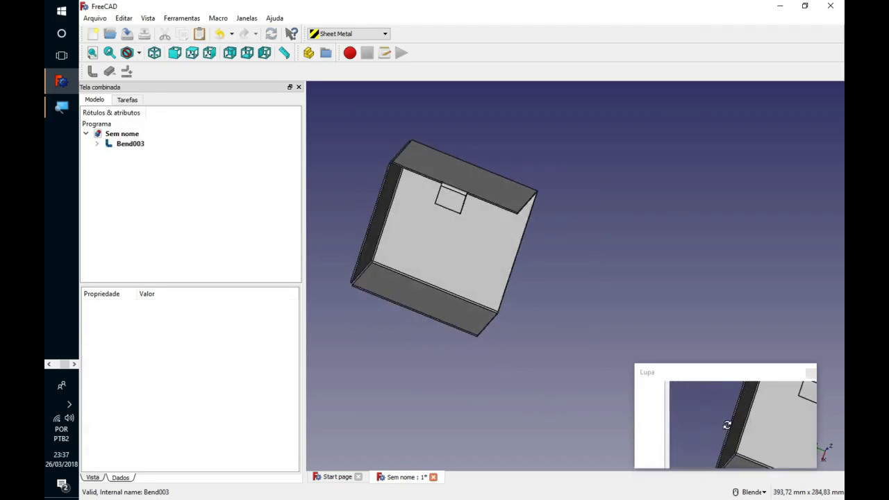
scroll(357, 227, up, 4)
scroll(357, 228, up, 3)
scroll(357, 227, up, 2)
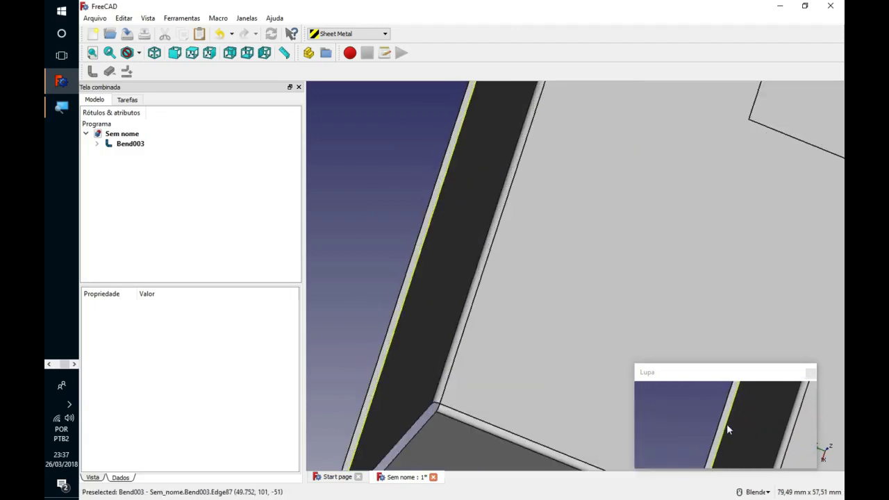
click(412, 256)
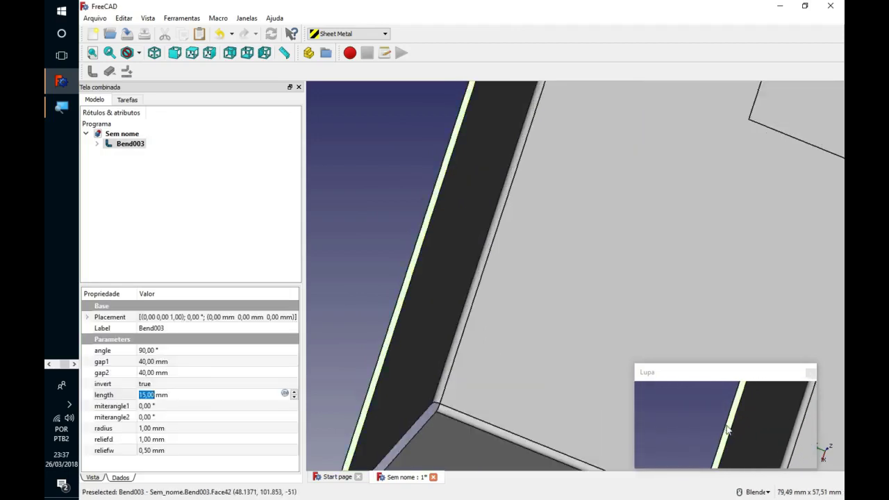
scroll(356, 257, down, 8)
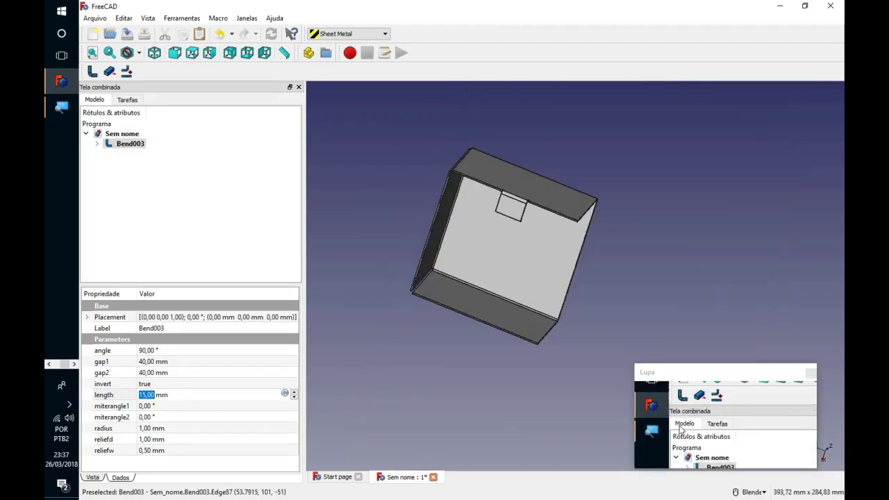
Step: Add the Bend004 flange with invert true, 40 mm gap1 and gap2, and 15 mm length
click(93, 71)
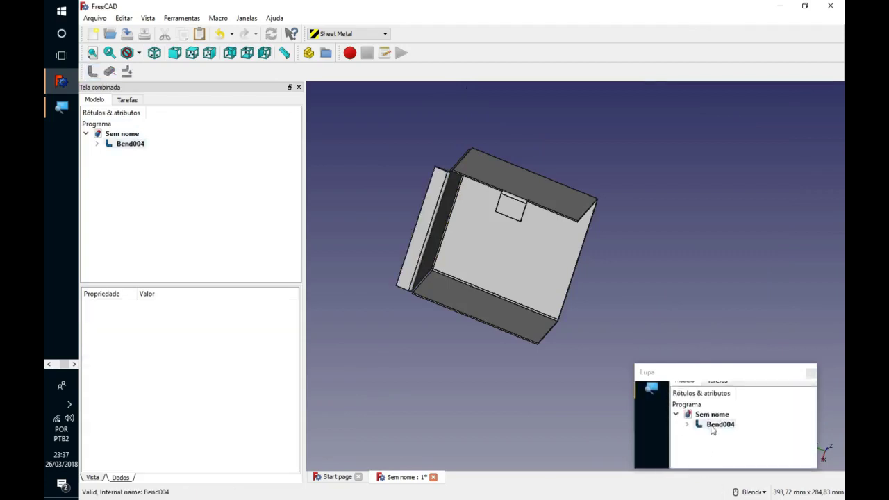
click(125, 144)
click(149, 384)
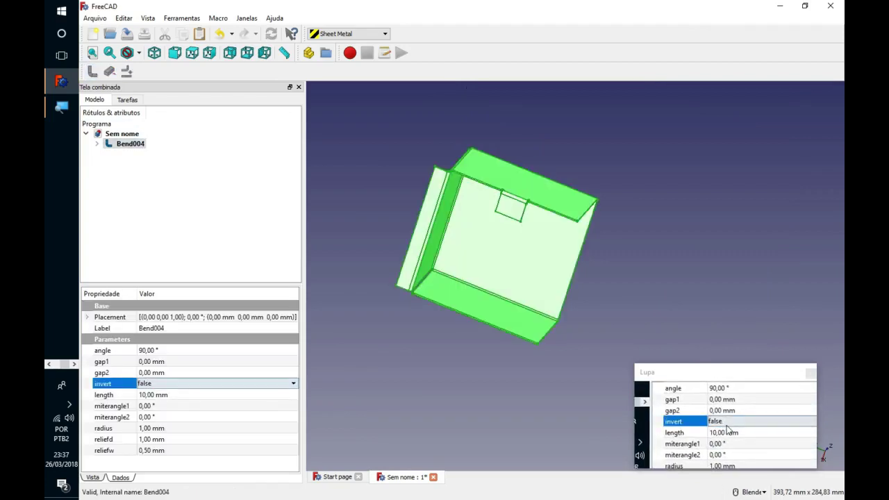
click(156, 387)
click(152, 404)
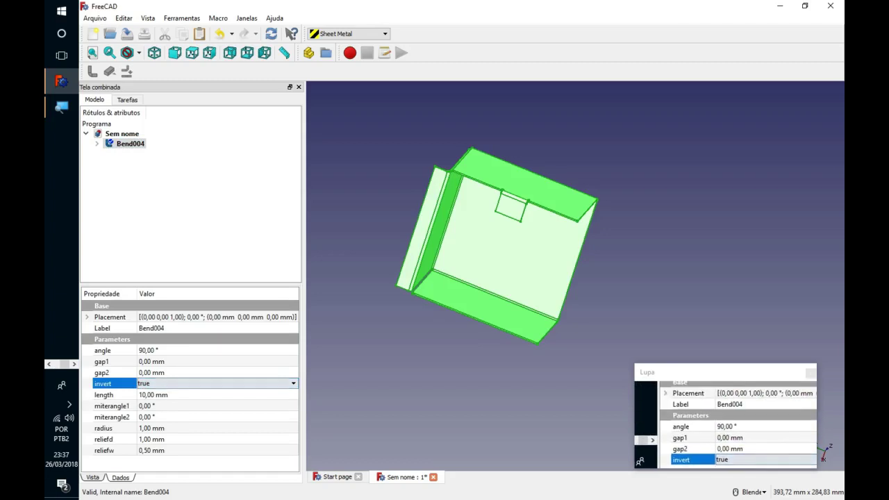
click(145, 362)
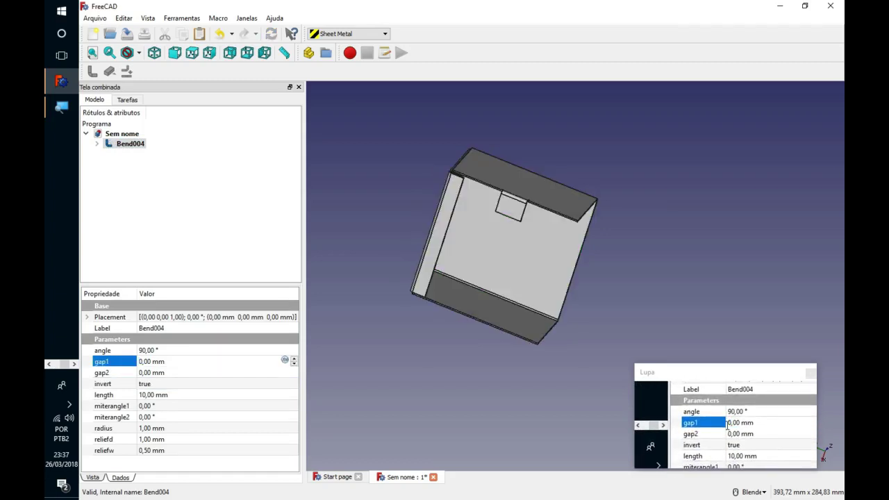
text(40)
click(139, 373)
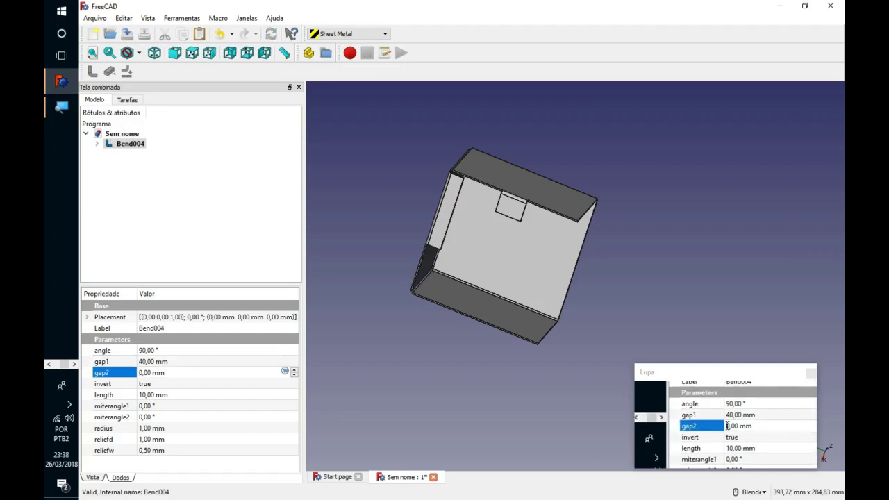
text(40)
click(147, 394)
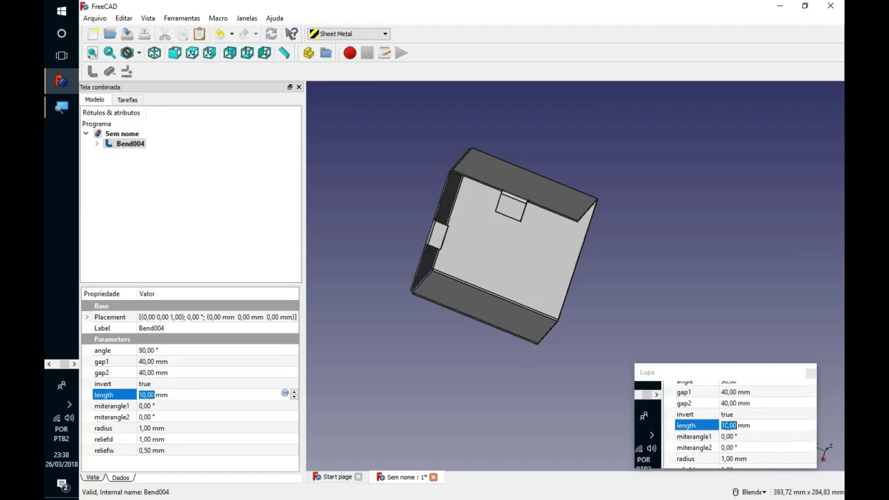
click(143, 394)
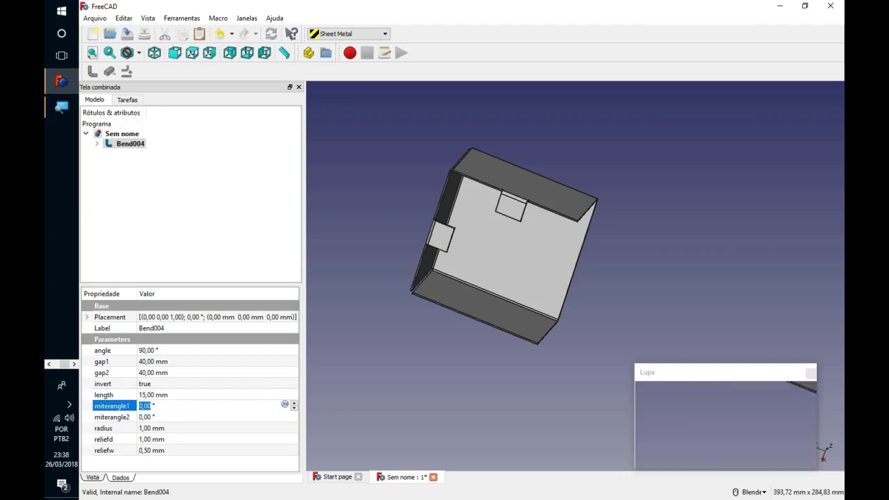
click(407, 365)
Step: Inspect the new tab and reselect the Bend004 wall for the next flange
middle_drag(407, 364, 486, 316)
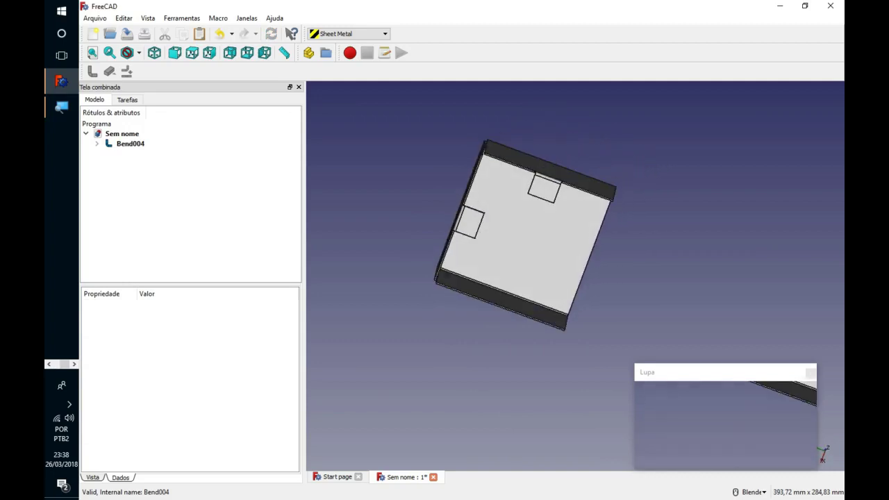
scroll(486, 316, up, 5)
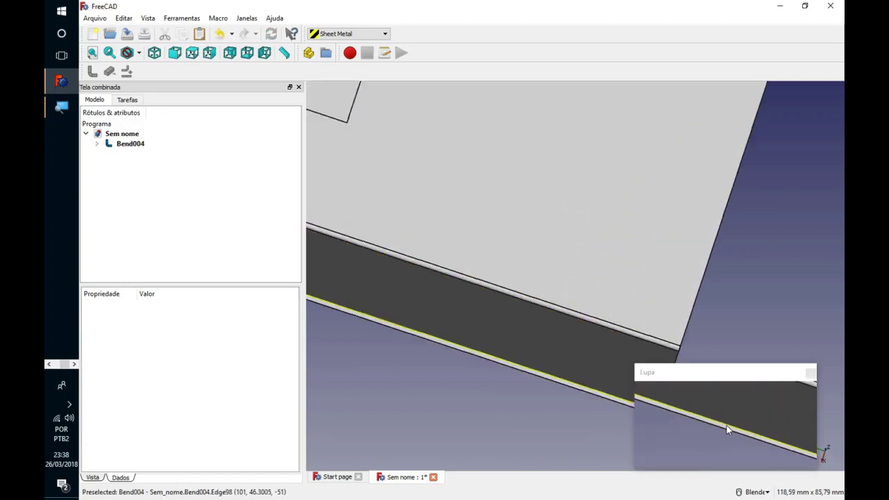
scroll(726, 426, up, 3)
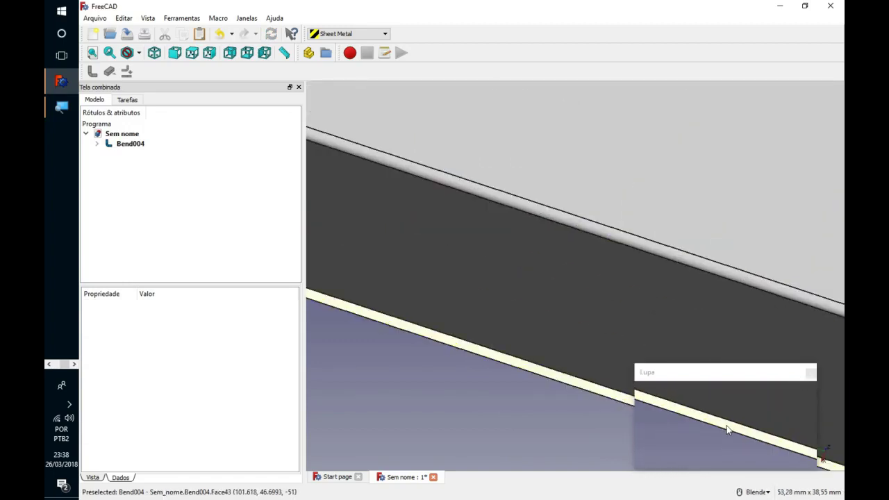
click(726, 426)
scroll(727, 430, down, 5)
scroll(727, 425, down, 3)
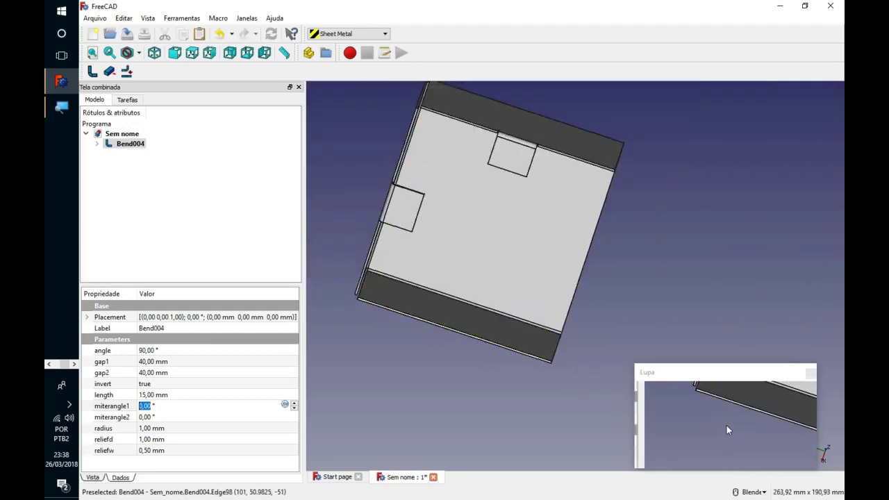
scroll(726, 425, up, 5)
scroll(727, 425, up, 2)
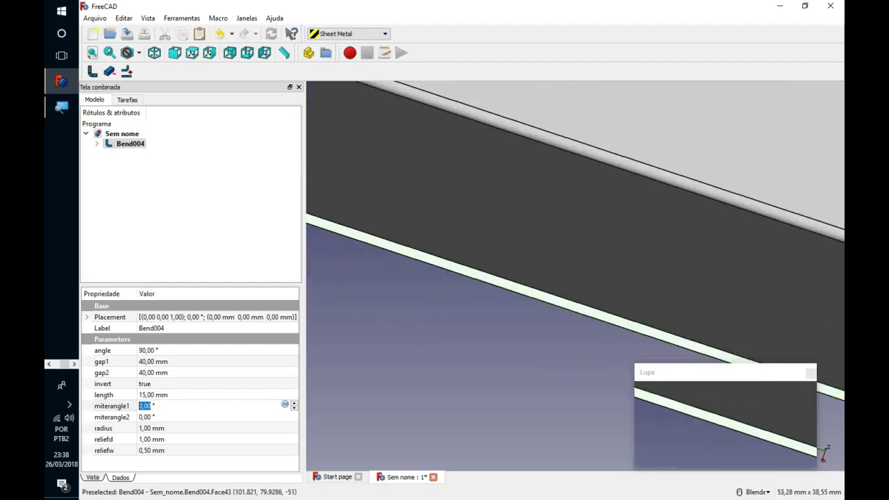
click(726, 430)
click(726, 425)
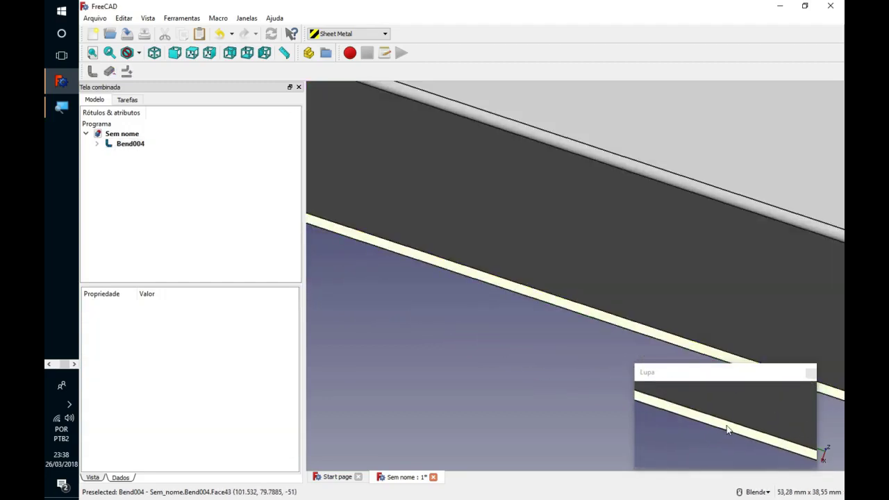
click(727, 427)
scroll(725, 425, down, 5)
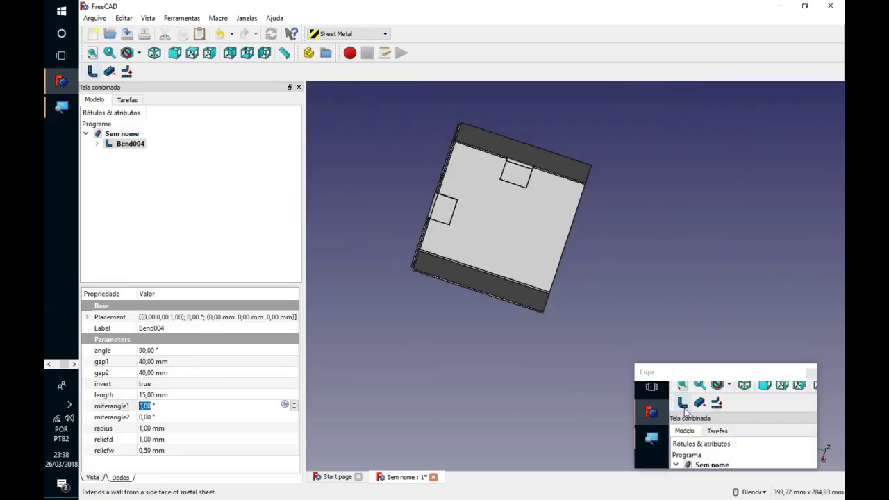
Step: Add the Bend005 wall with 40 mm gap1 and gap2, invert true and 15 mm length
click(93, 75)
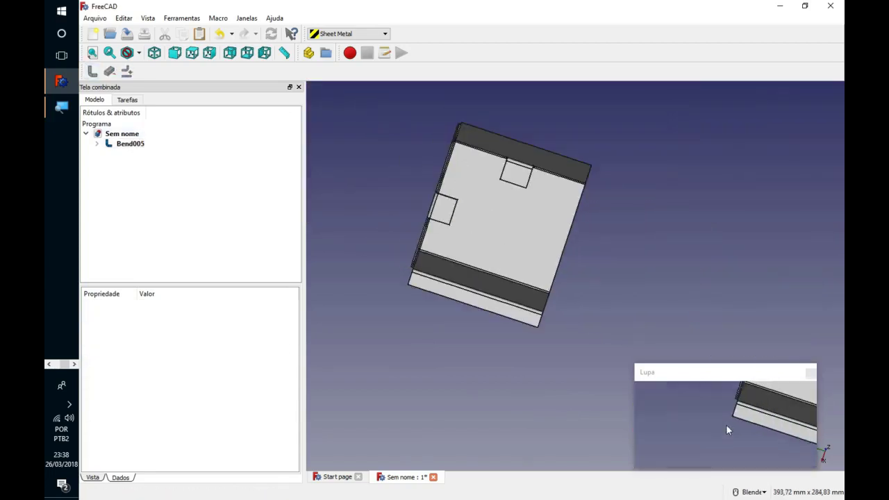
click(130, 144)
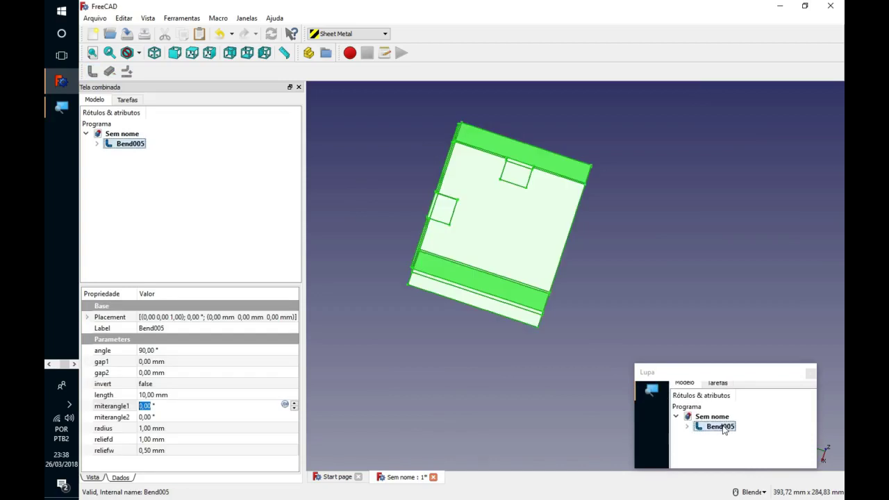
click(145, 361)
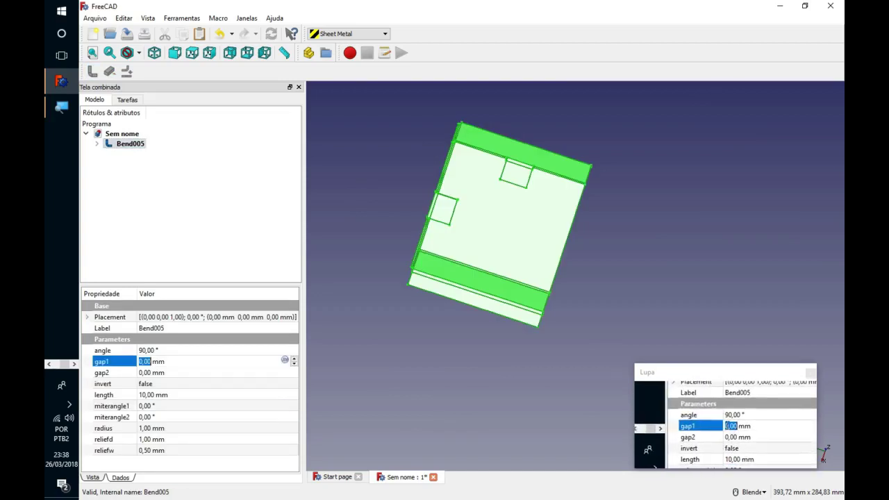
text(40)
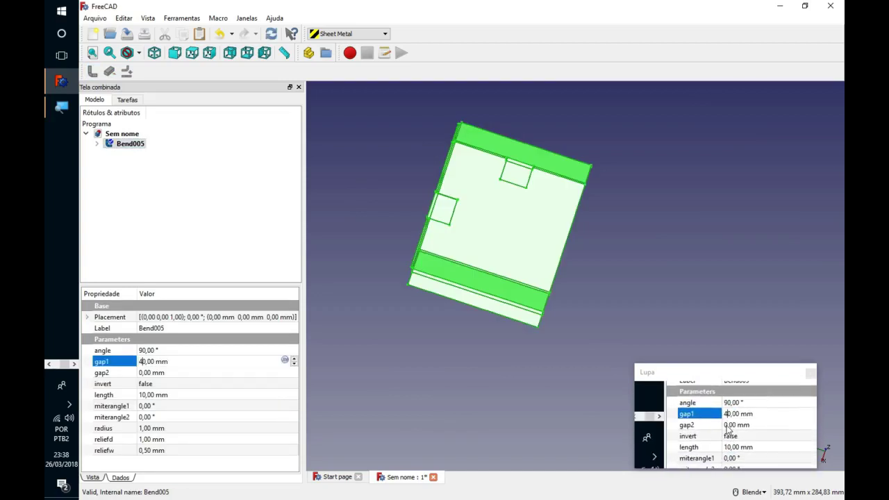
key(Return)
click(163, 372)
text(4)
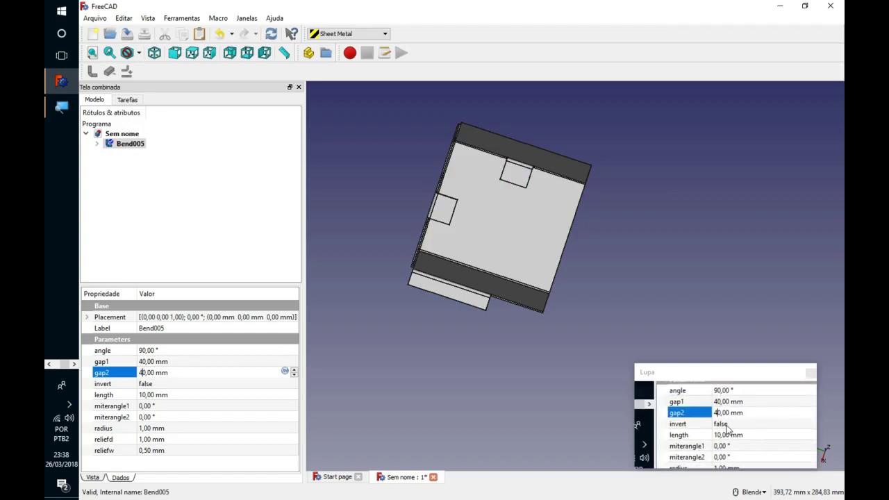
click(182, 383)
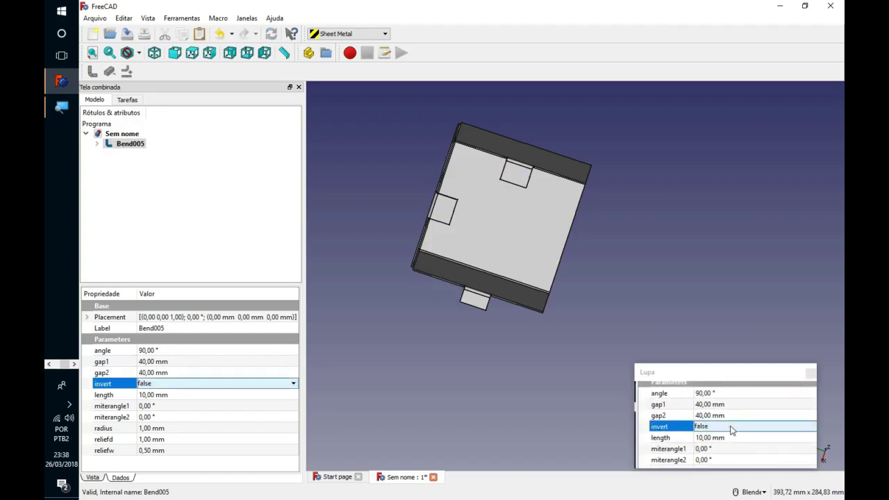
click(182, 383)
click(184, 403)
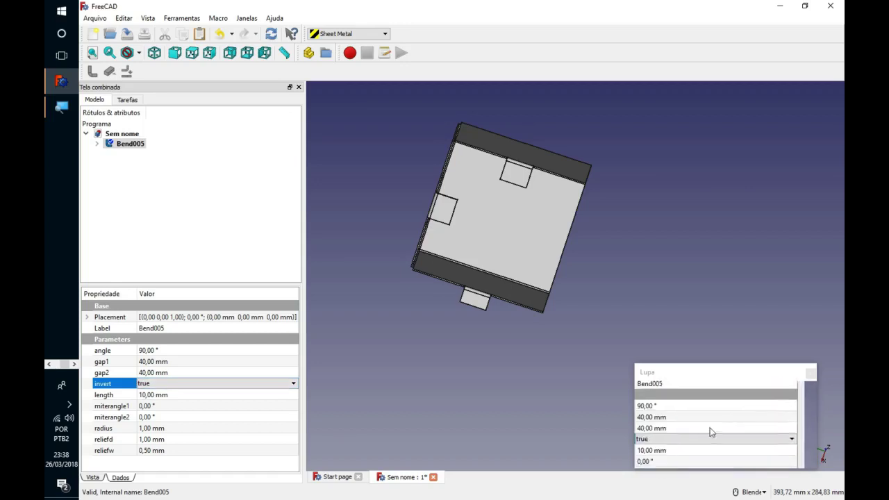
click(146, 395)
click(145, 394)
text(15)
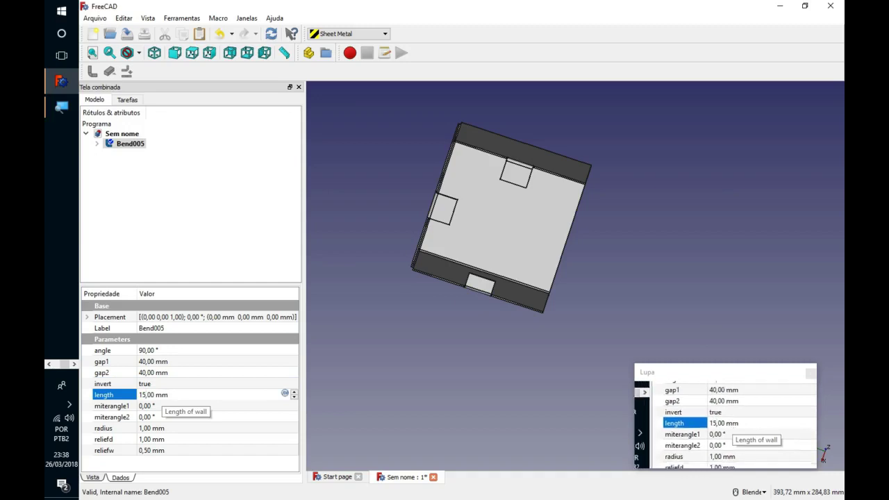
click(162, 384)
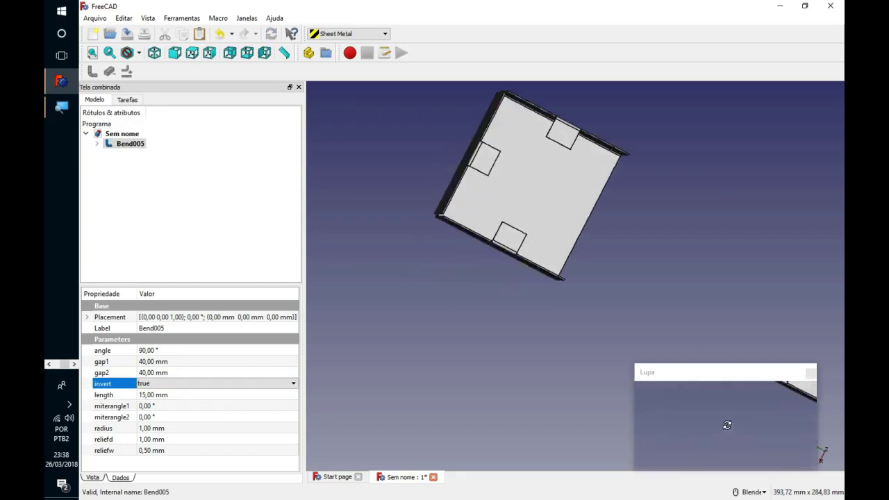
click(320, 215)
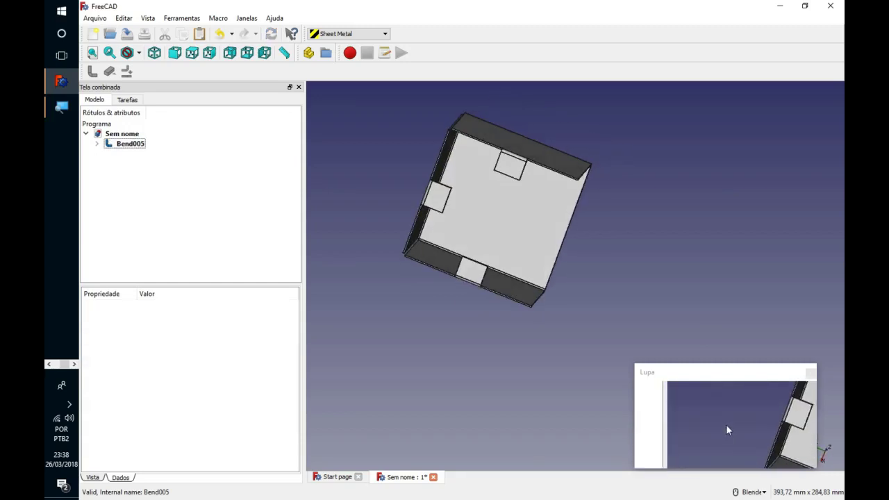
scroll(364, 214, down, 3)
middle_drag(365, 214, 361, 281)
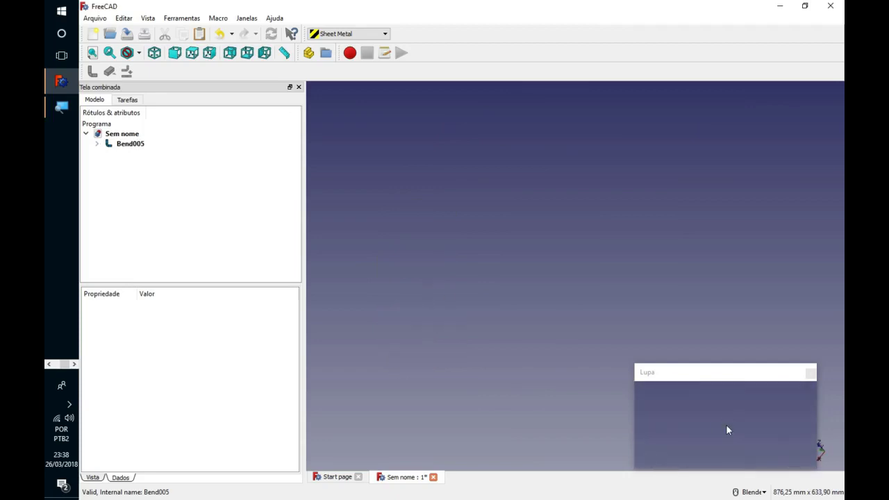
scroll(727, 430, up, 2)
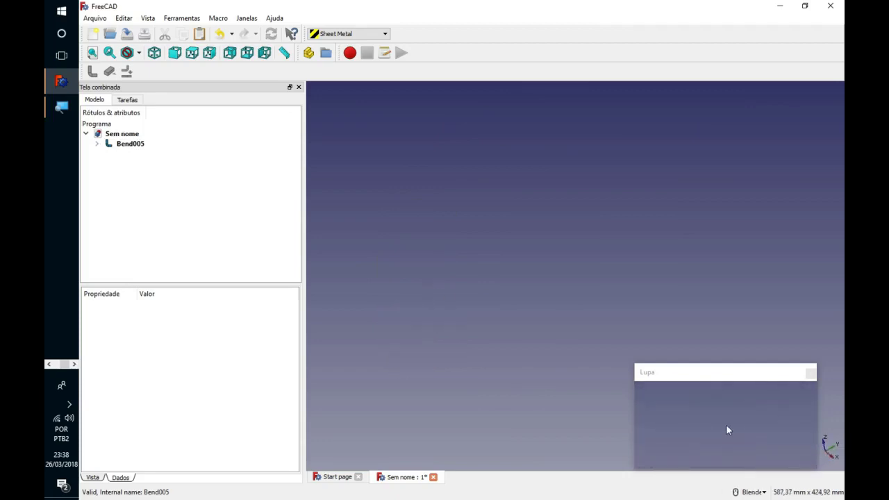
scroll(727, 430, down, 5)
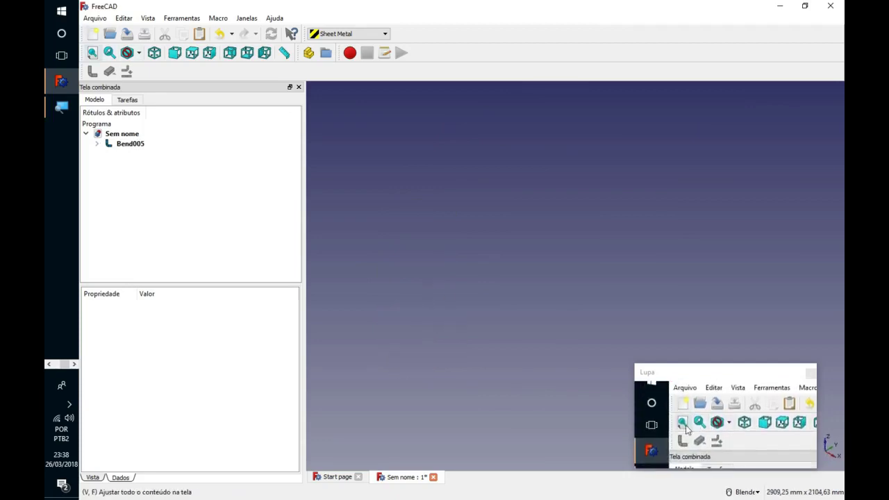
click(92, 54)
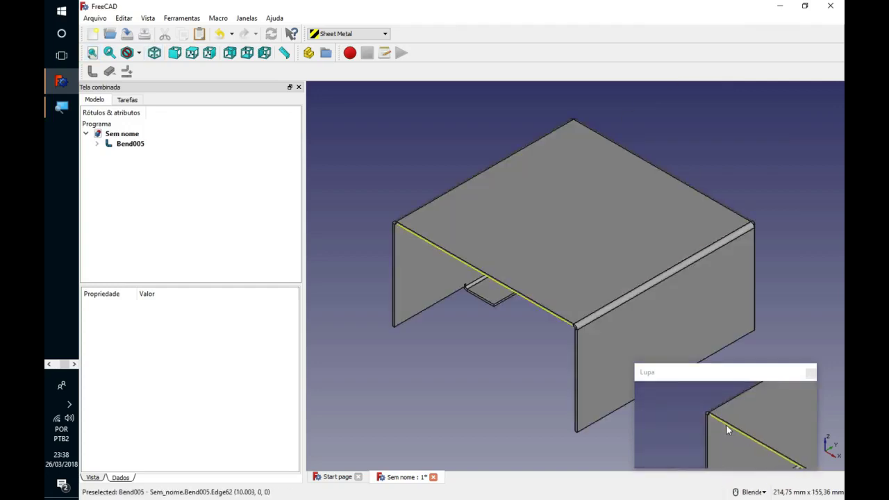
scroll(727, 425, down, 3)
mouse_move(736, 440)
middle_down()
mouse_move(526, 202)
mouse_move(555, 222)
middle_up()
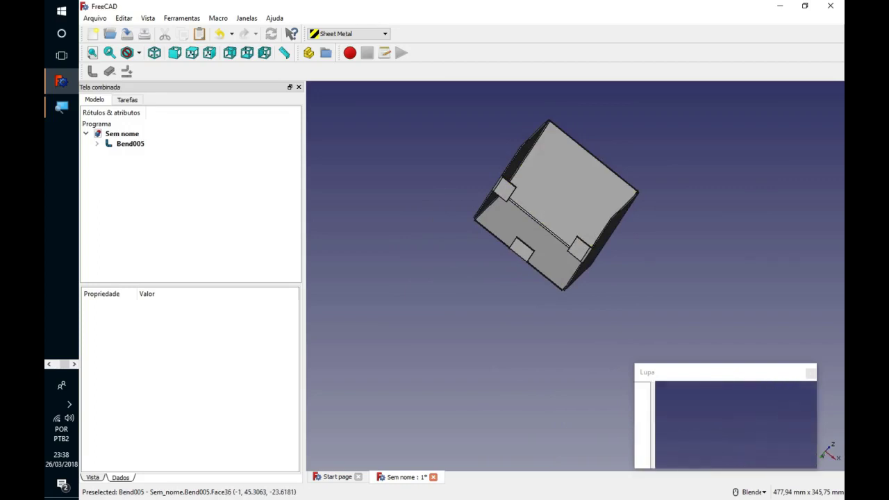
Step: Switch to the Part workbench
click(347, 34)
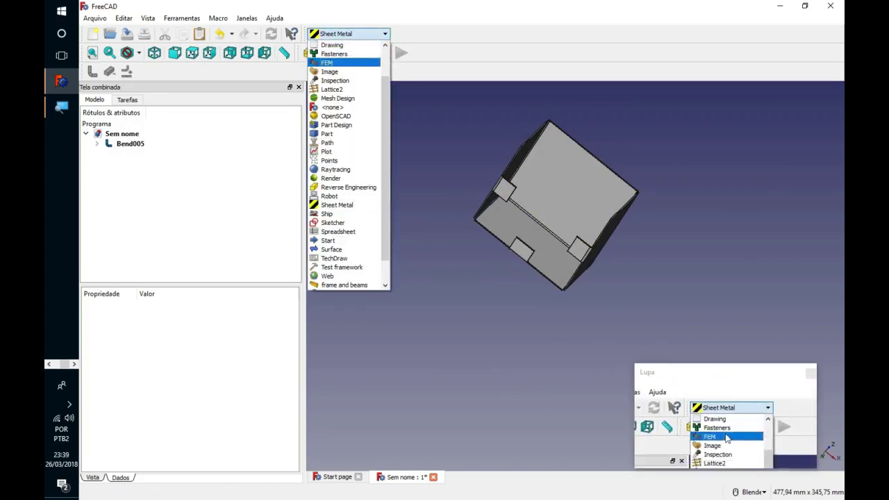
click(339, 133)
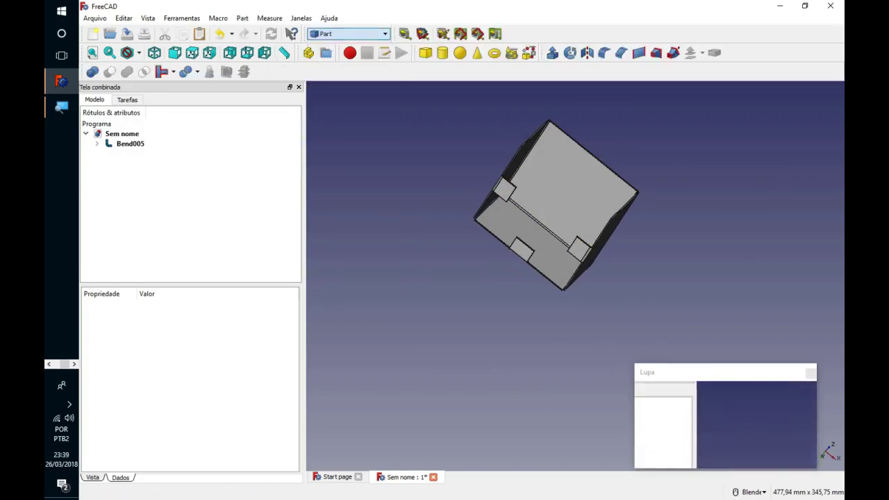
scroll(530, 198, up, 6)
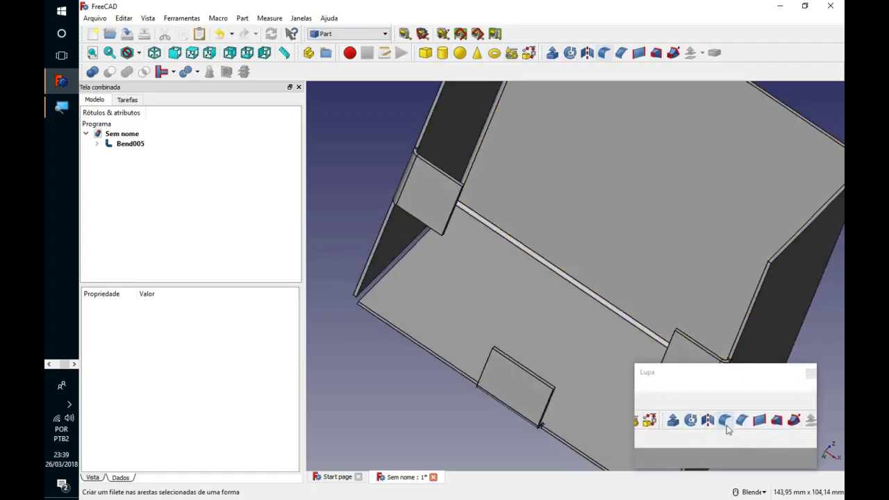
Step: Start a fillet on the box, zoom to inspect it, then cancel without applying
click(603, 53)
scroll(461, 185, up, 4)
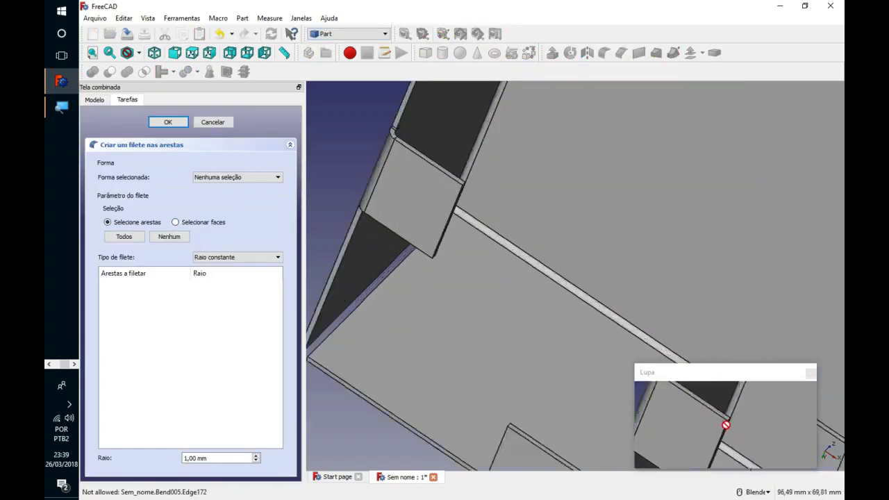
scroll(470, 174, up, 2)
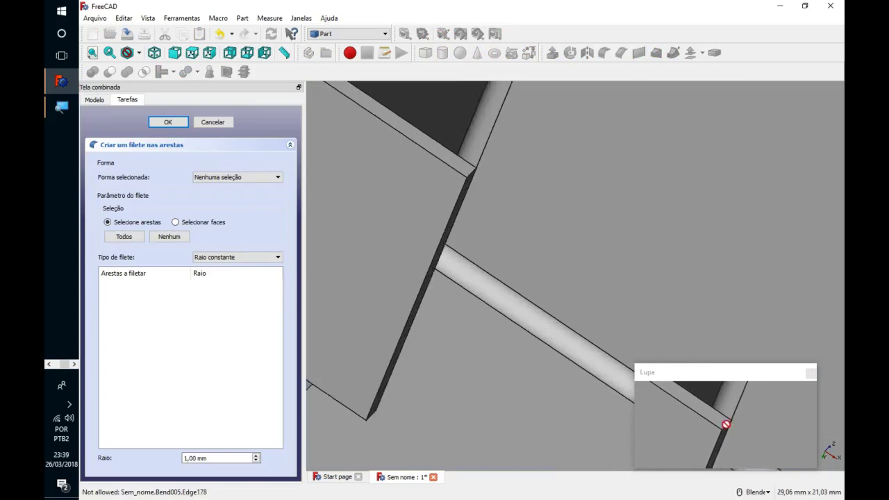
scroll(470, 175, down, 5)
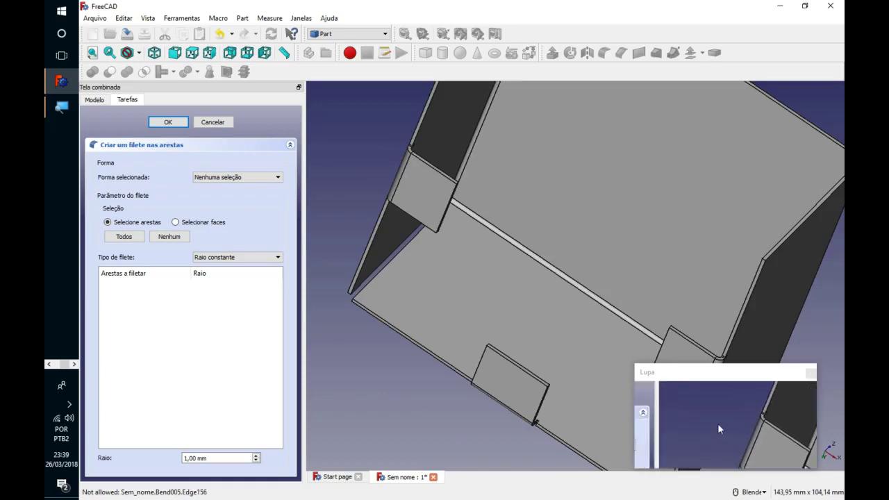
scroll(458, 182, up, 3)
scroll(459, 182, up, 2)
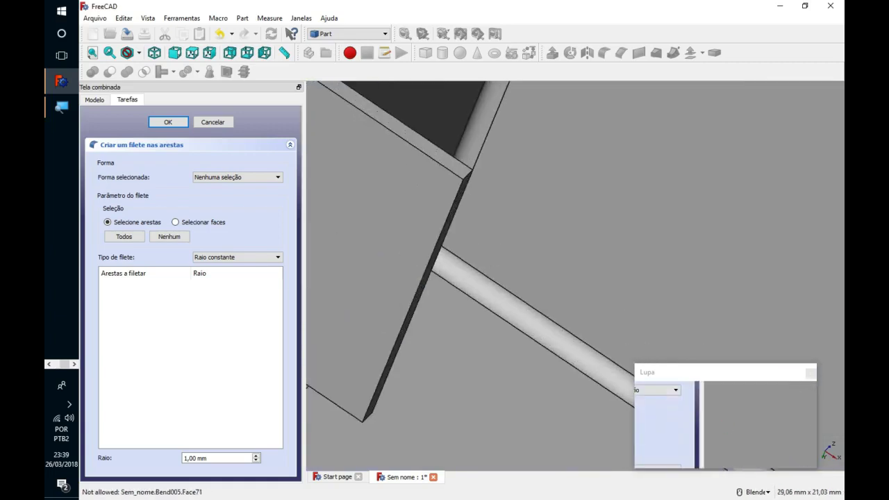
scroll(328, 214, down, 5)
scroll(727, 426, down, 5)
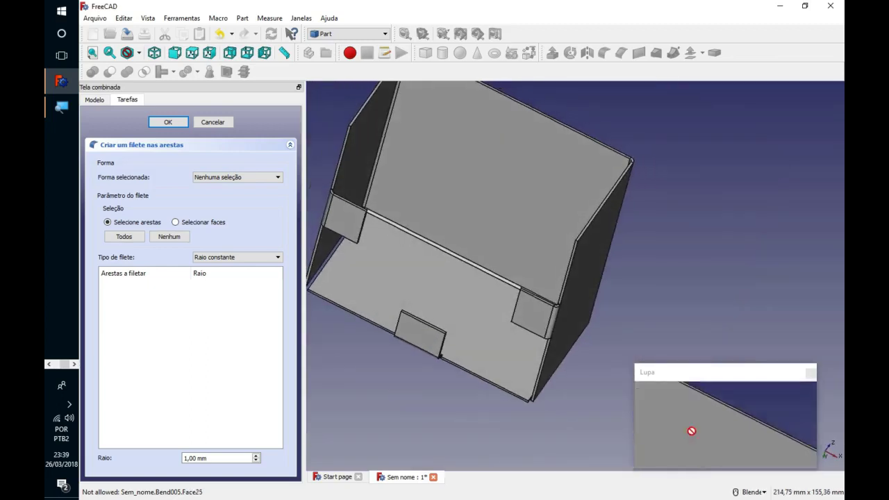
click(212, 121)
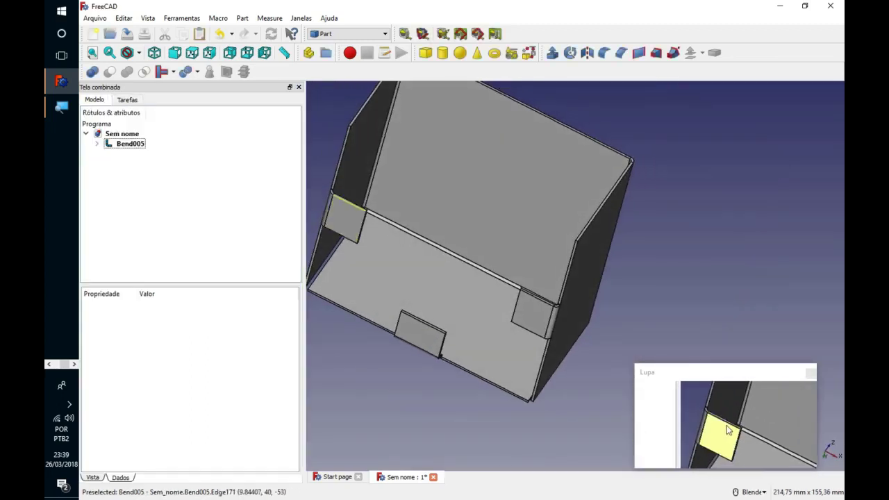
Step: Select Bend005 and start a Part fillet on it
scroll(726, 425, up, 5)
scroll(726, 425, up, 2)
click(382, 240)
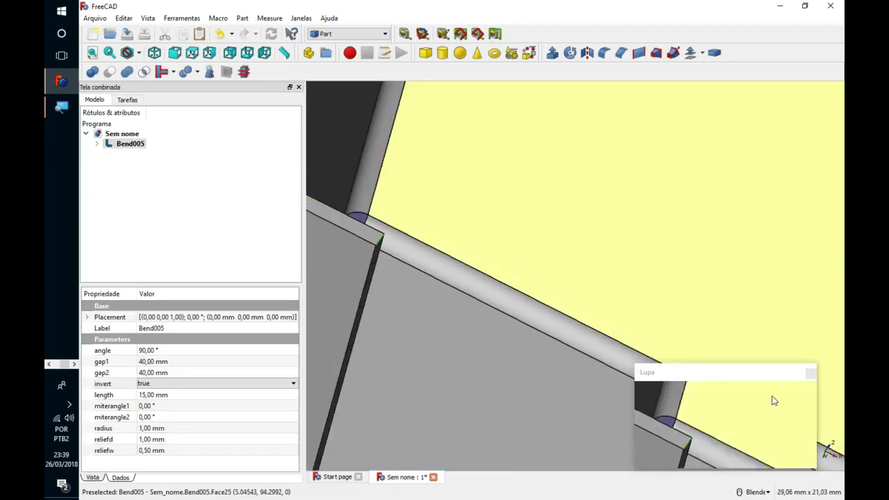
click(604, 52)
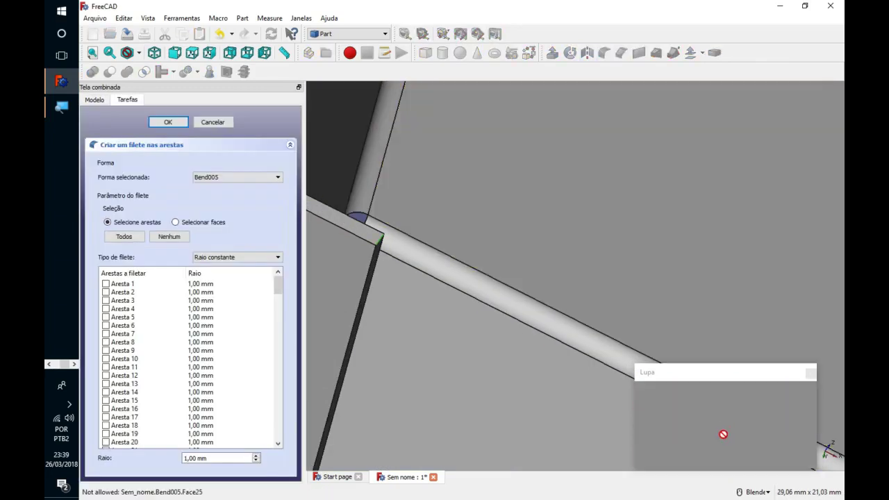
Step: Mark edge 177 and edge 1 of the notch corners for filleting
scroll(471, 244, down, 2)
scroll(471, 244, down, 2)
scroll(471, 245, up, 4)
scroll(469, 257, up, 1)
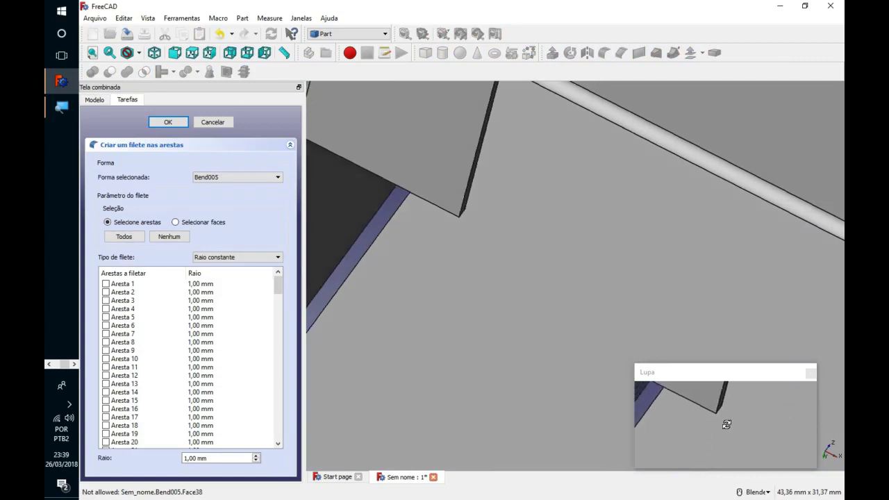
scroll(469, 257, up, 1)
scroll(470, 260, up, 2)
scroll(470, 263, up, 1)
scroll(724, 438, down, 3)
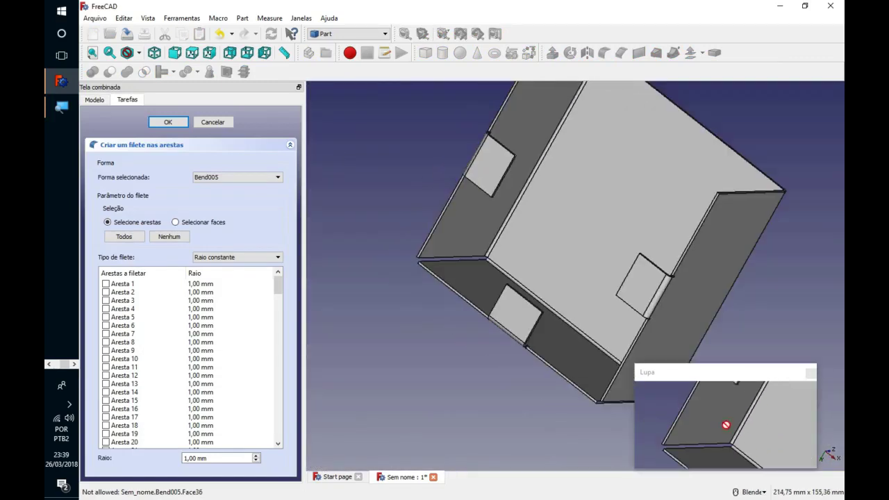
scroll(724, 434, up, 2)
scroll(725, 429, up, 2)
scroll(727, 425, up, 1)
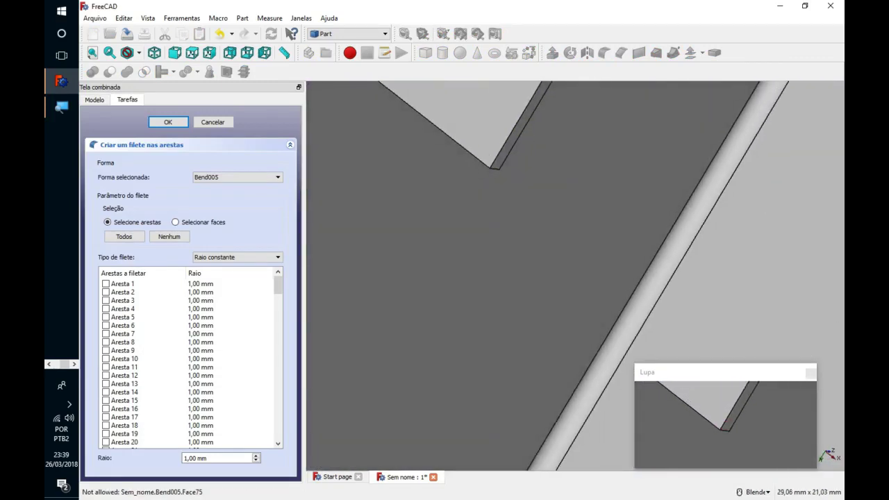
click(495, 168)
scroll(495, 168, down, 2)
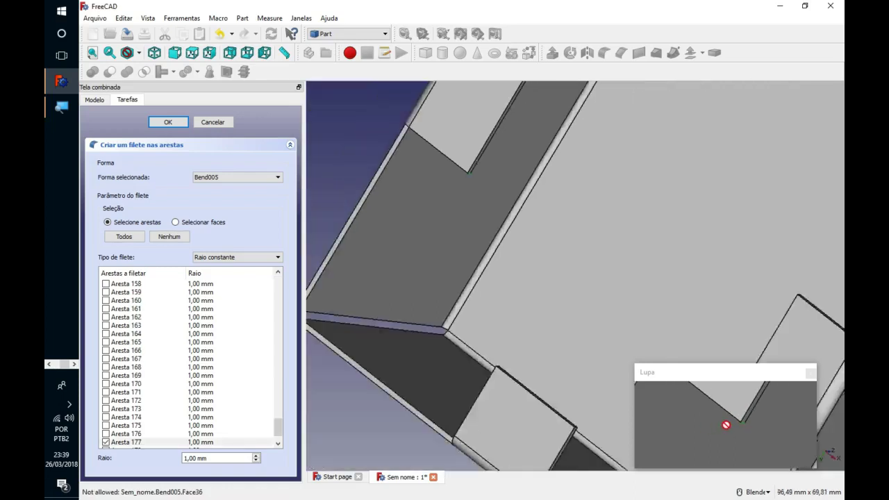
scroll(487, 208, down, 2)
scroll(727, 420, up, 2)
scroll(727, 424, up, 2)
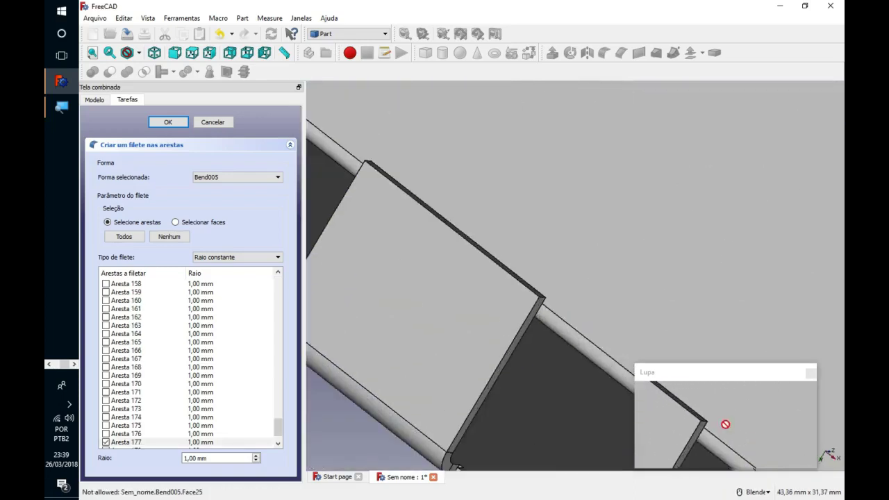
scroll(728, 427, up, 1)
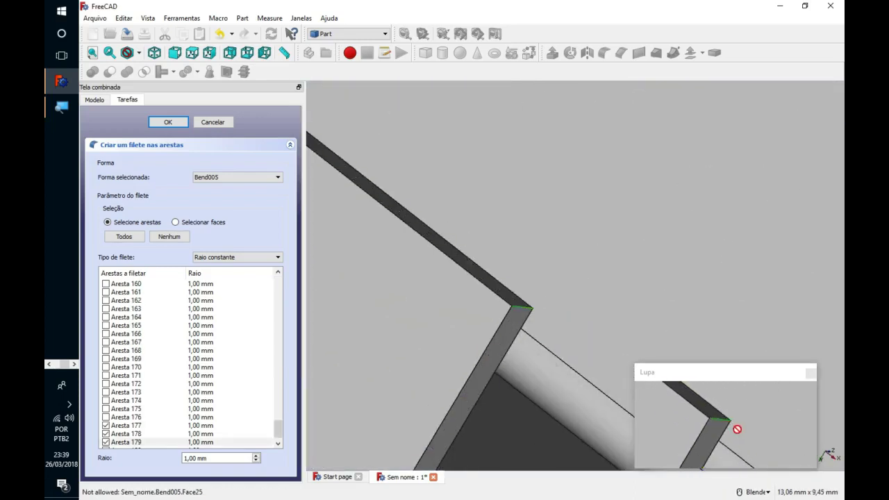
scroll(737, 430, down, 2)
scroll(737, 429, up, 2)
scroll(737, 429, up, 1)
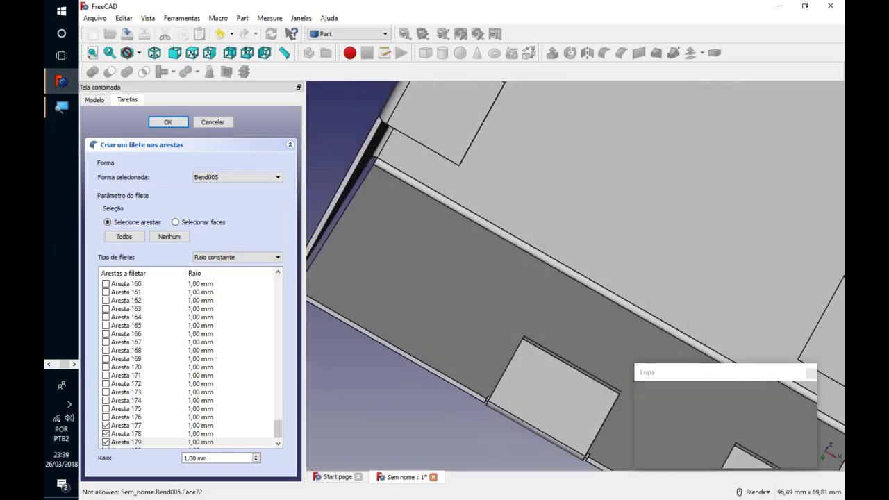
scroll(730, 427, up, 2)
scroll(729, 427, up, 2)
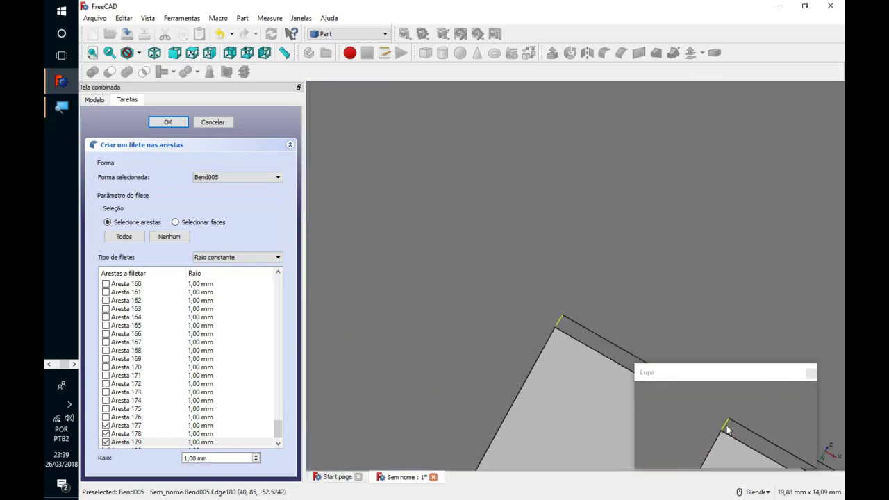
scroll(726, 425, down, 2)
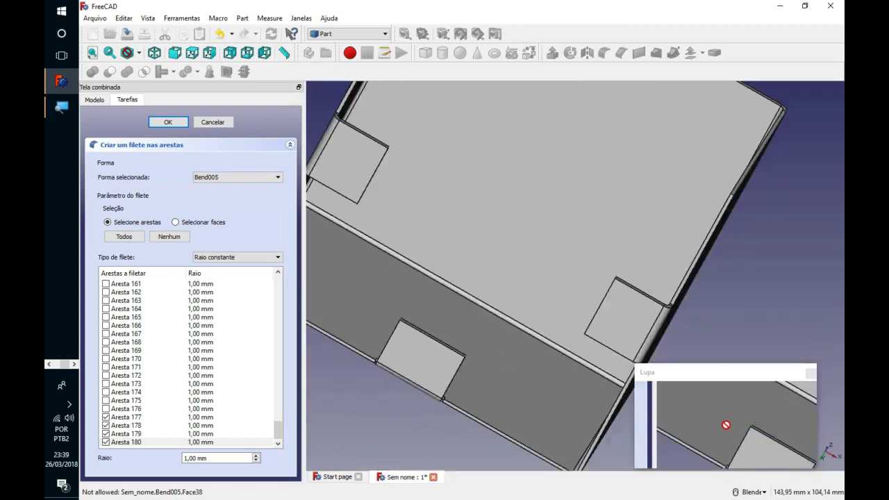
scroll(725, 425, down, 1)
scroll(719, 431, up, 2)
scroll(719, 431, up, 2)
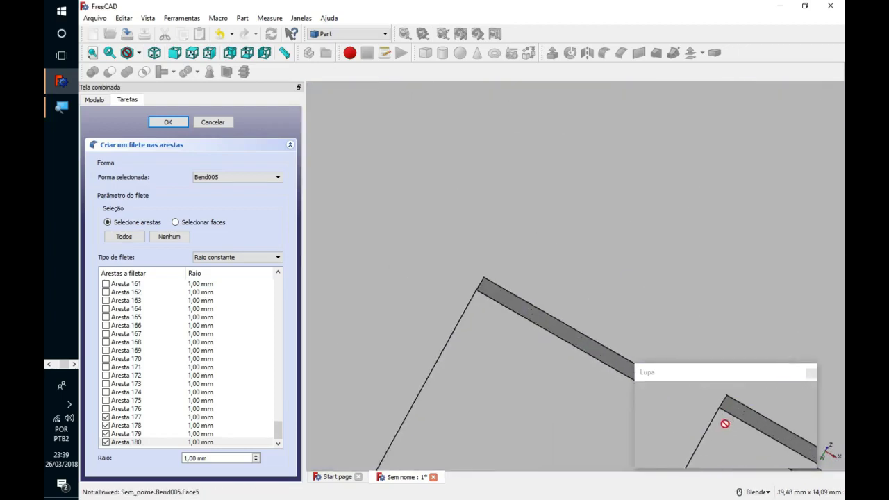
click(727, 431)
Step: Add edge 3 so edges 1 and 3 round at 5 mm, then review the box
scroll(728, 431, down, 2)
scroll(728, 430, down, 2)
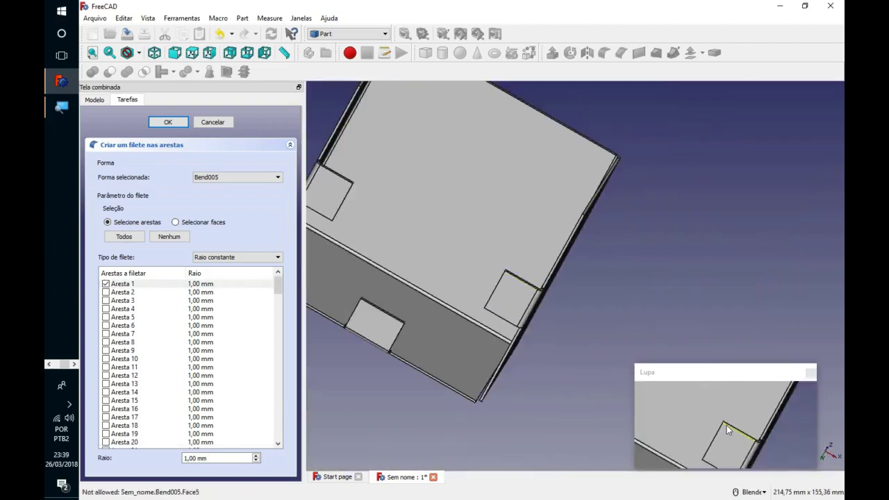
scroll(726, 425, down, 1)
scroll(726, 425, down, 1)
scroll(726, 427, up, 3)
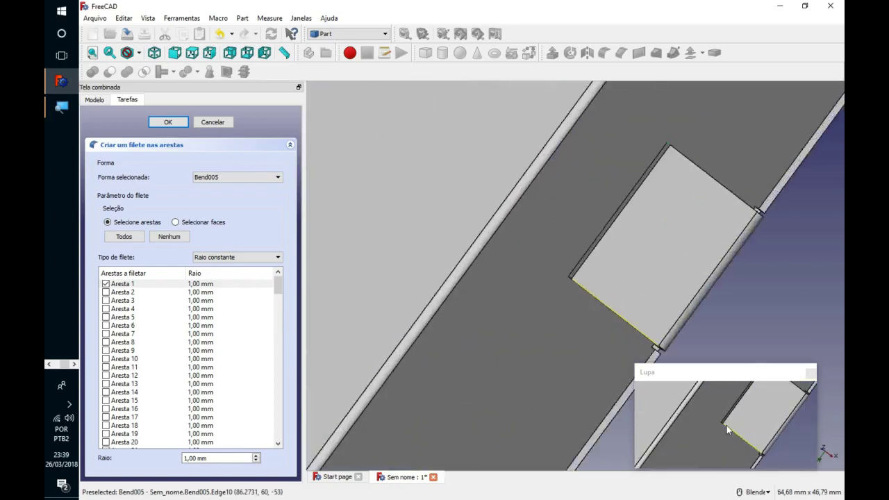
scroll(727, 429, up, 2)
scroll(726, 429, up, 2)
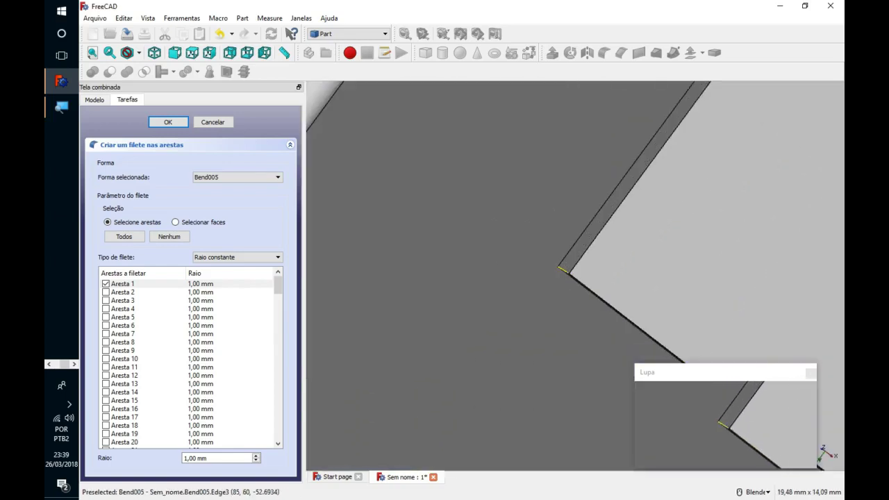
click(562, 270)
scroll(564, 270, down, 2)
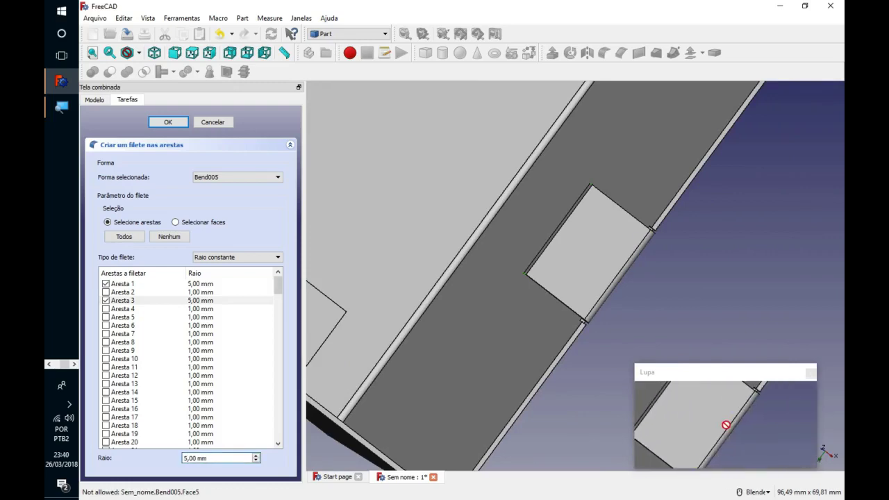
scroll(570, 292, down, 5)
middle_drag(569, 296, 587, 309)
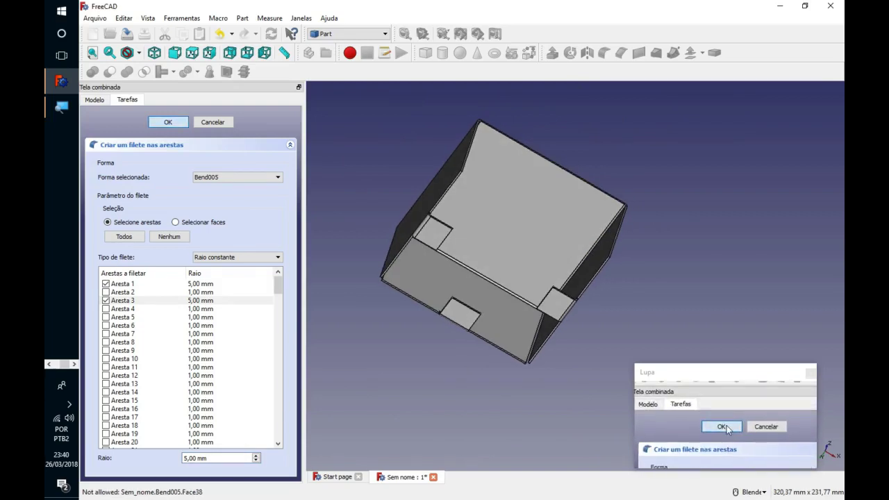
Step: Apply the fillet, show the part in isometric view, and select the new Fillet object
click(169, 123)
mouse_move(375, 347)
middle_down()
mouse_move(393, 365)
mouse_move(500, 150)
mouse_move(496, 209)
middle_up()
scroll(541, 166, down, 3)
key(0)
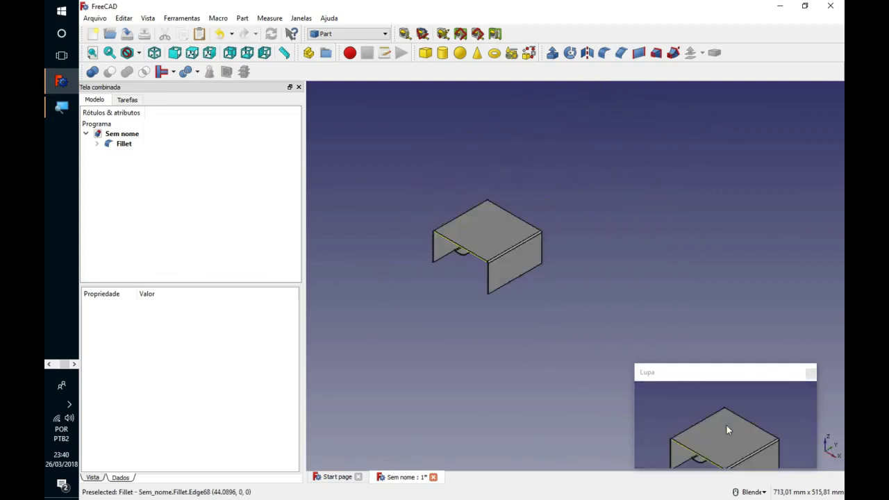
scroll(446, 258, up, 3)
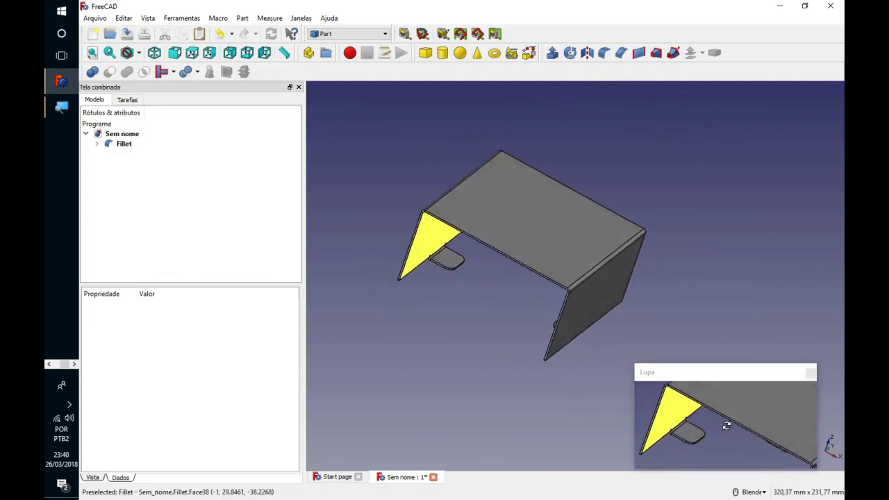
scroll(446, 260, up, 5)
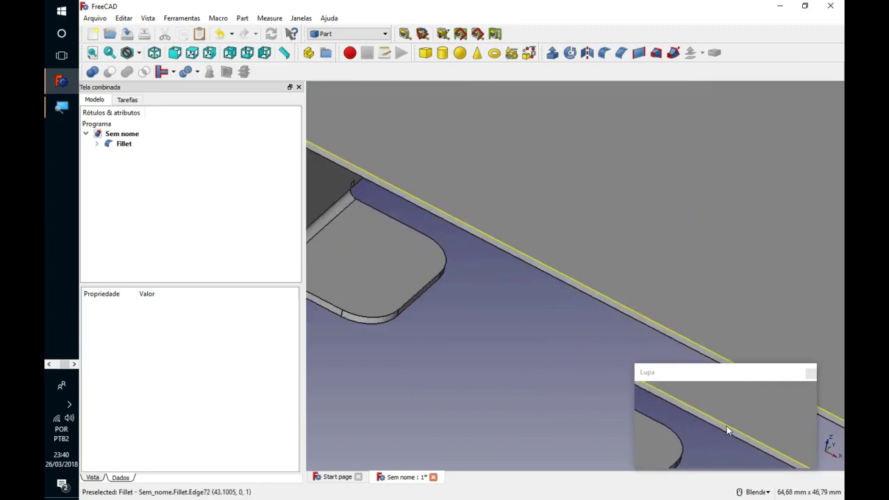
click(494, 245)
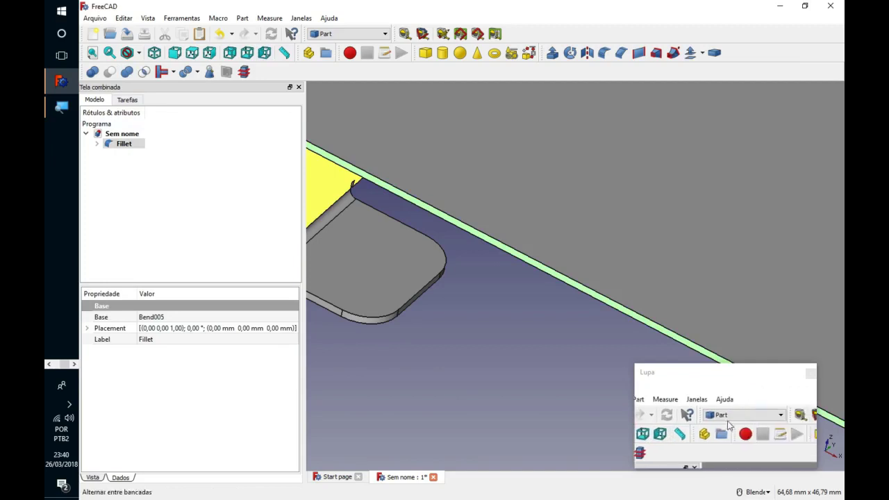
Step: Switch to Sheet Metal and add a new wall flange along the front edge
click(350, 33)
click(337, 205)
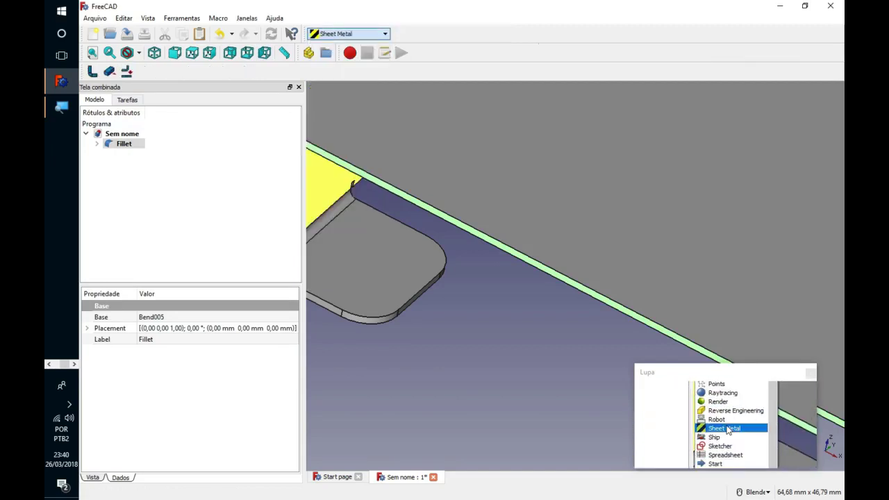
scroll(408, 186, down, 5)
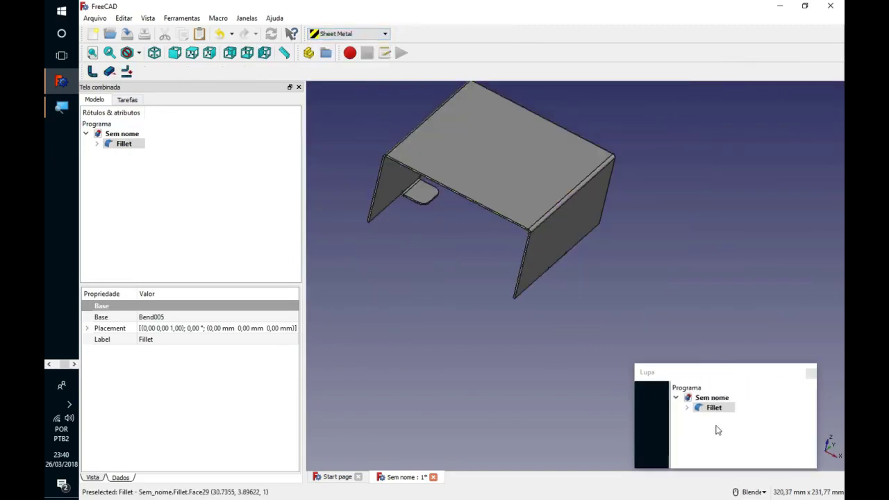
click(97, 71)
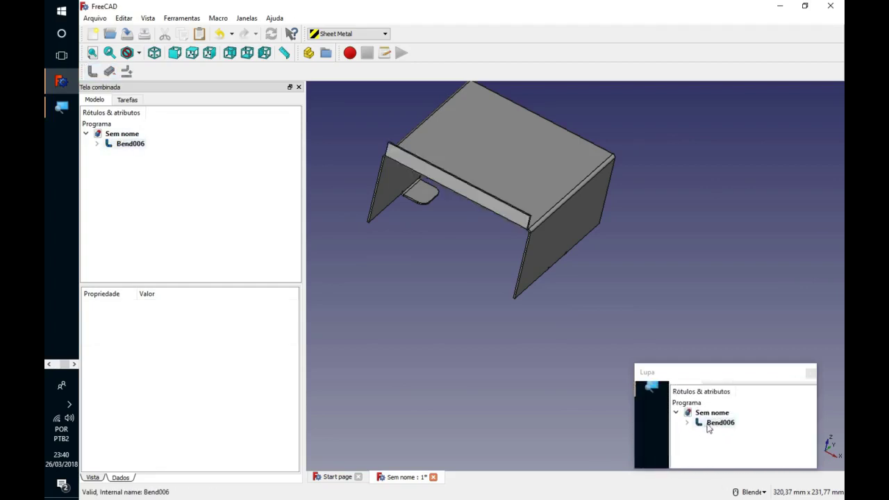
click(118, 147)
Step: Set the new flange's gap1 and gap2 to 20 mm
click(154, 387)
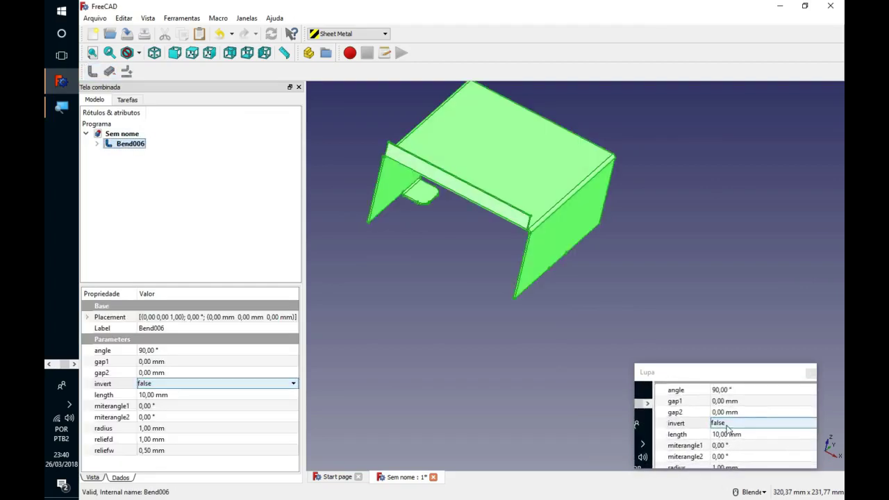
click(146, 362)
key(Return)
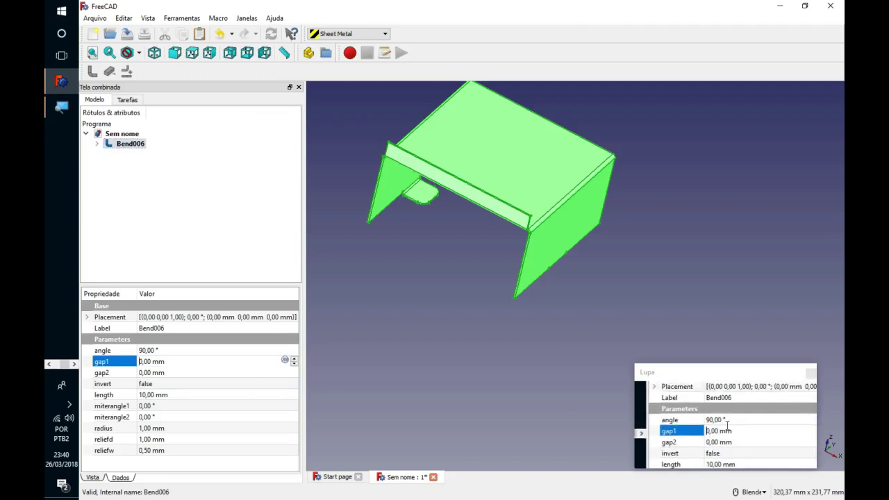
text(2)
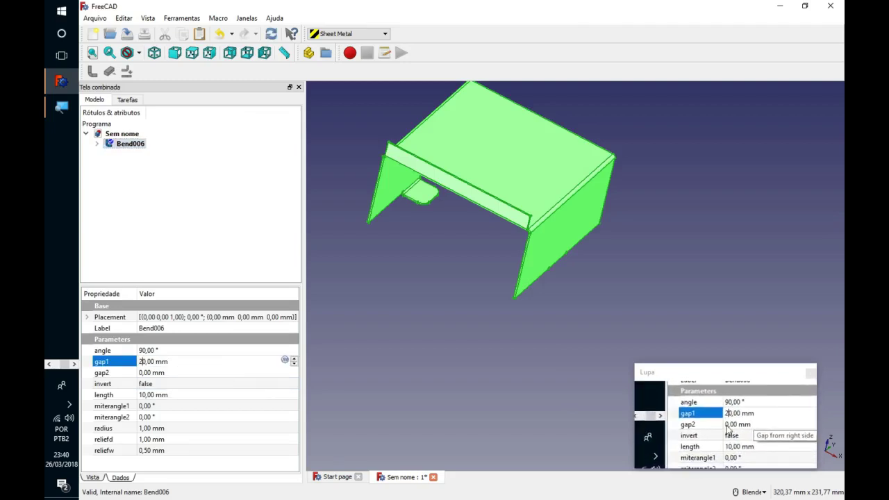
key(Return)
click(147, 373)
text(2)
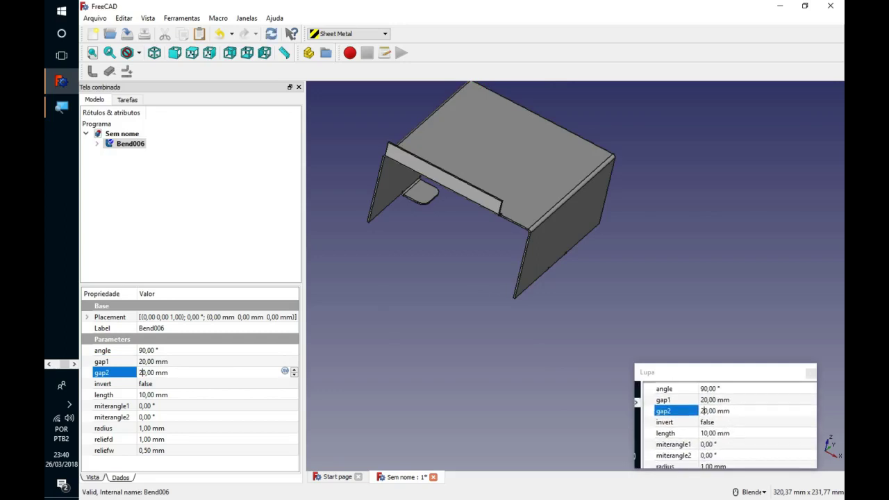
click(153, 394)
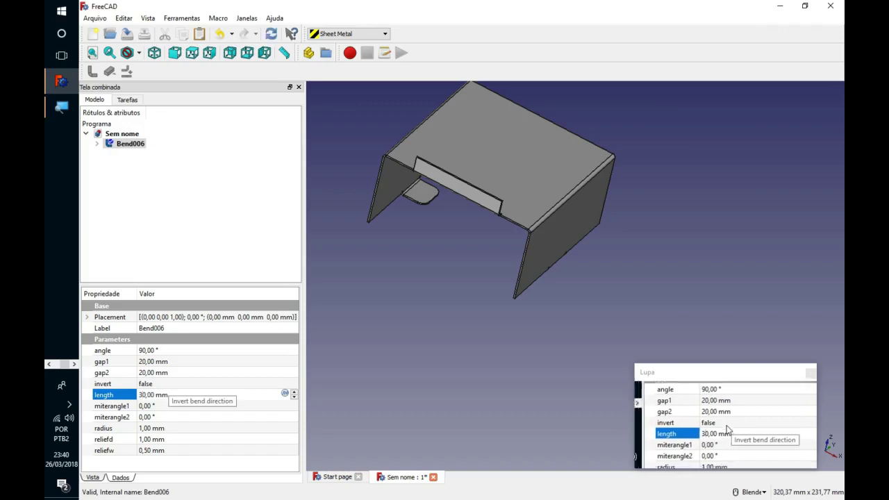
Step: Make the flap 30 mm long with both miter angles at 30°
click(141, 406)
text(10)
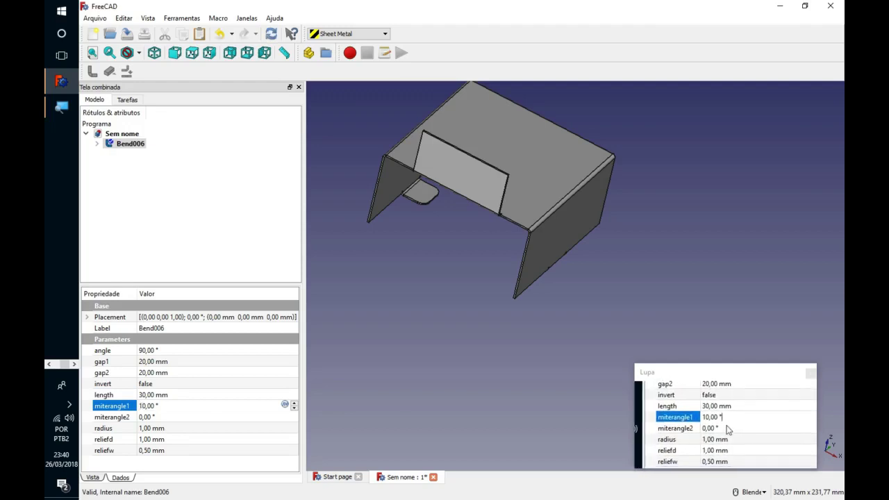
click(162, 417)
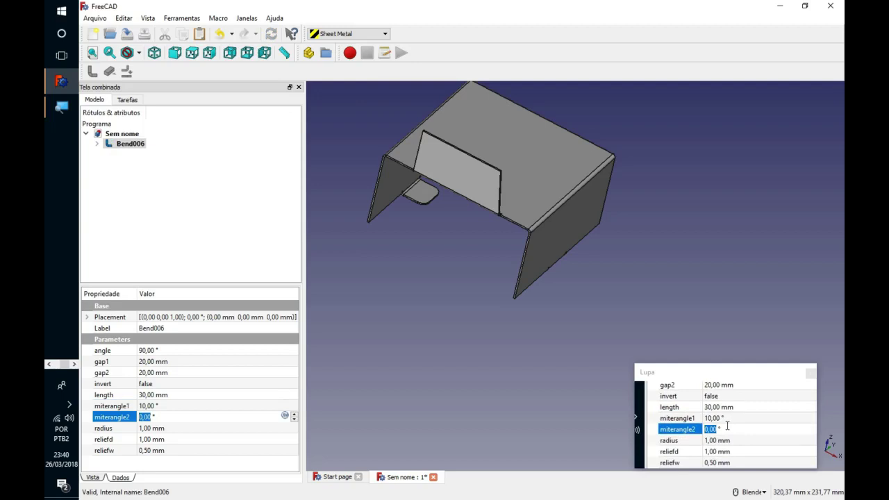
click(144, 405)
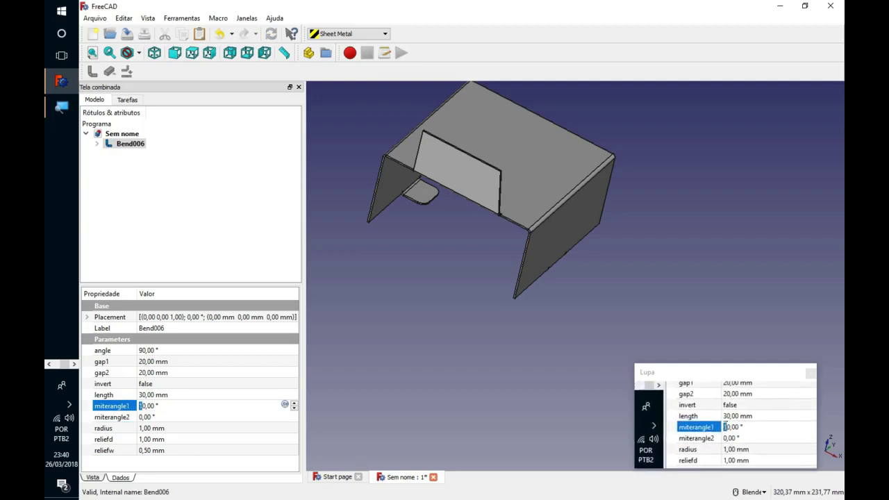
text(3)
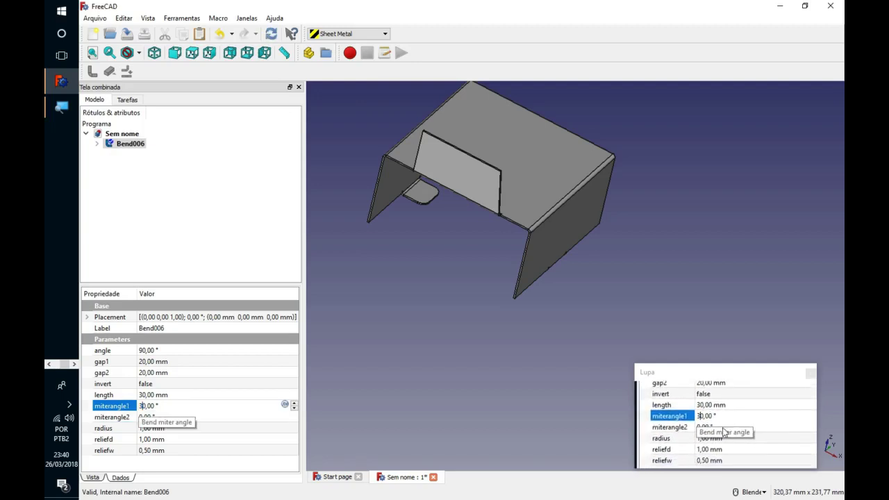
click(159, 417)
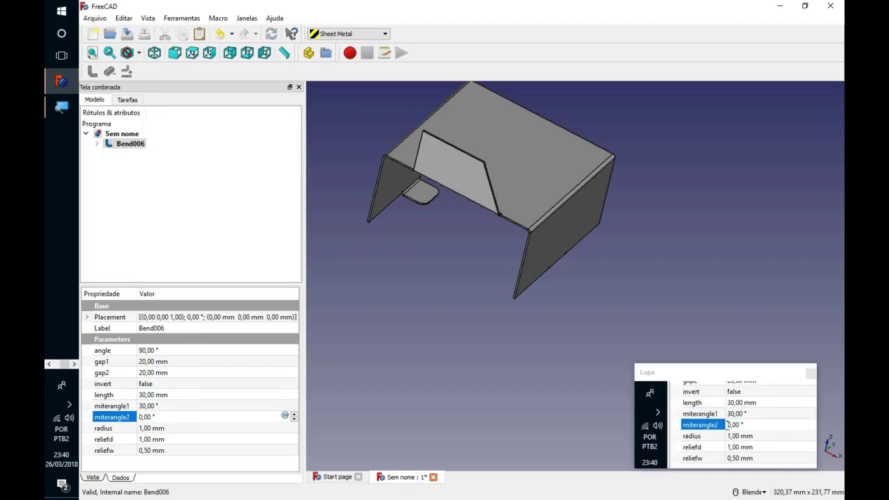
text(3)
click(167, 407)
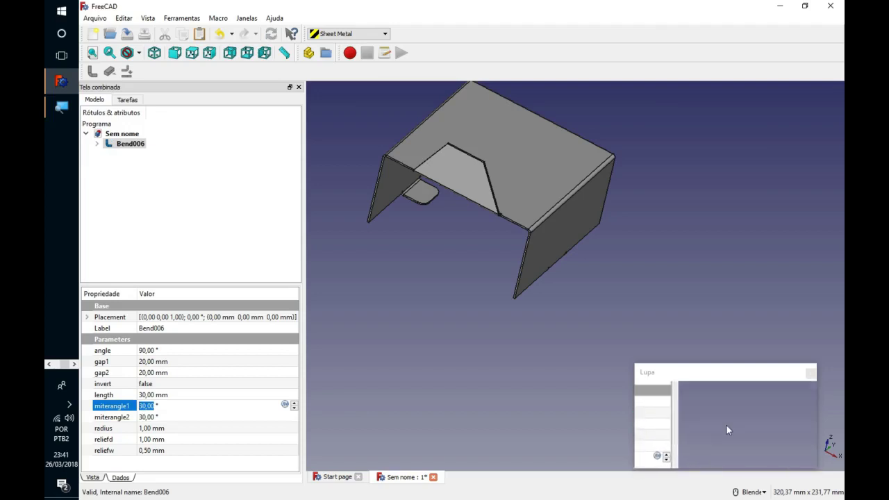
click(726, 426)
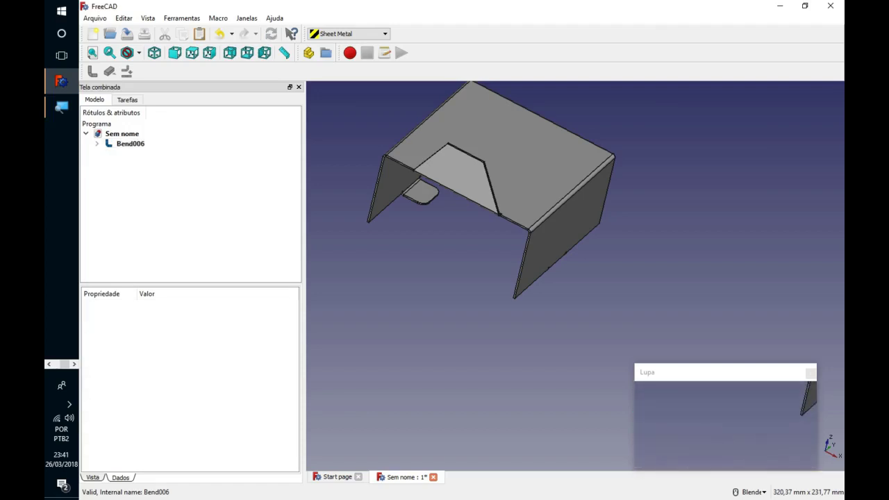
Step: Orbit and zoom to inspect the slanted-end Bend006 flap, then open the workbench list
mouse_move(740, 414)
middle_down()
mouse_move(711, 433)
mouse_move(755, 412)
mouse_move(724, 420)
mouse_move(734, 426)
mouse_move(723, 440)
mouse_move(719, 421)
mouse_move(706, 416)
mouse_move(721, 430)
middle_up()
scroll(725, 424, down, 3)
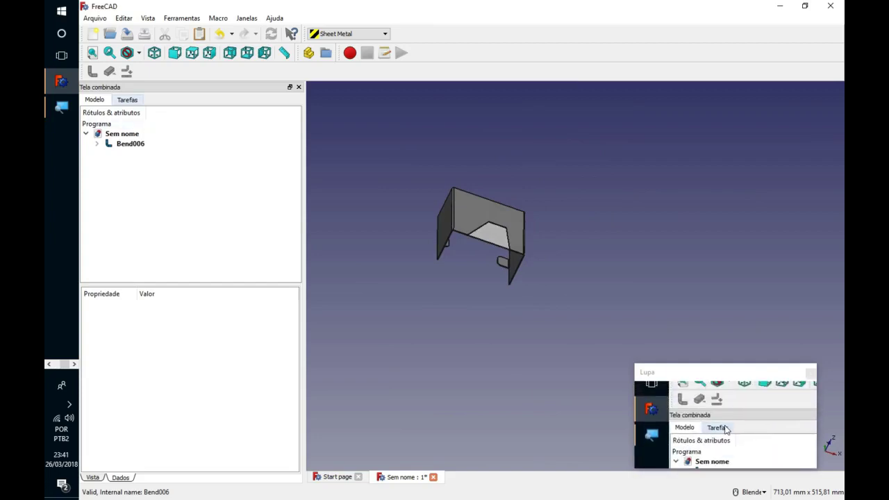
scroll(455, 255, down, 3)
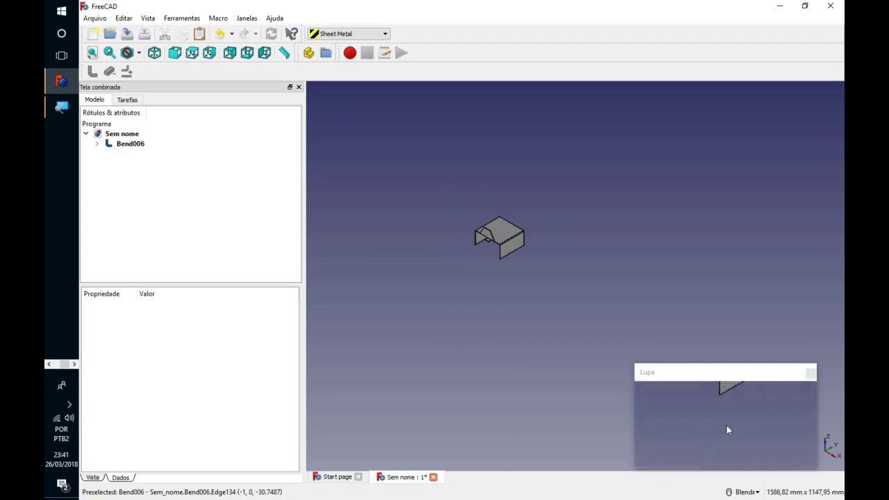
scroll(516, 235, up, 4)
scroll(515, 234, up, 3)
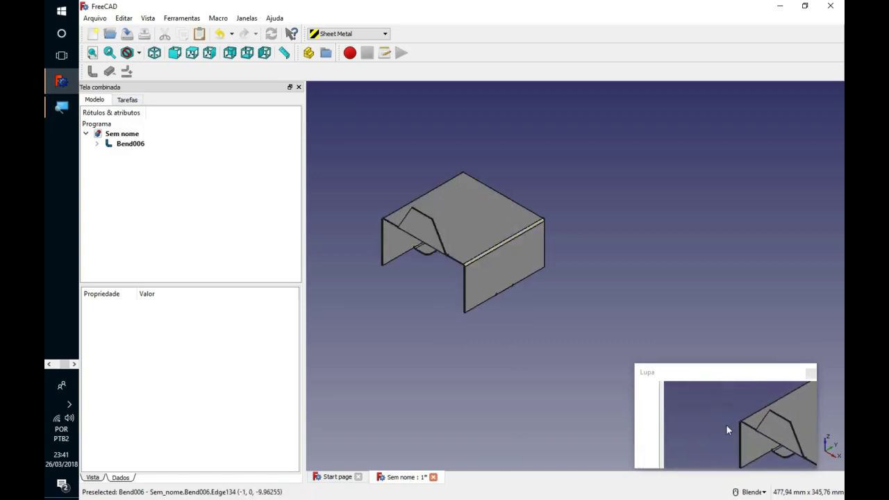
scroll(367, 221, down, 4)
scroll(323, 194, up, 4)
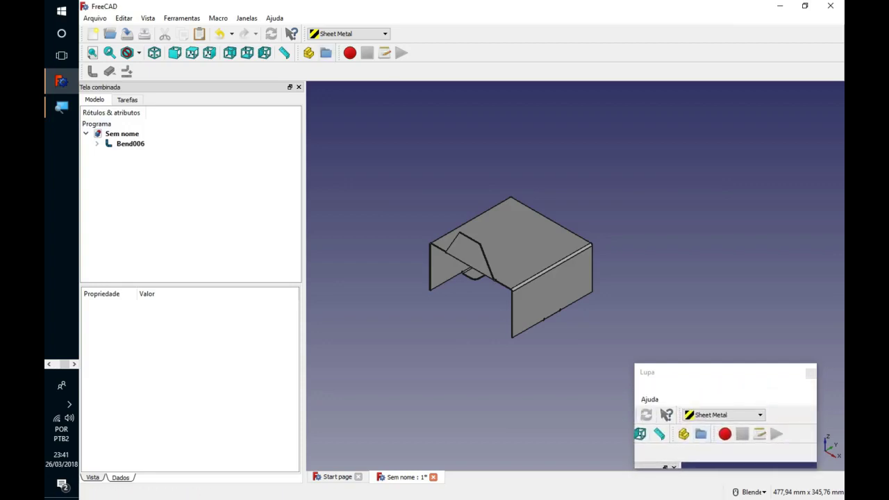
click(347, 33)
Step: In the Part workbench, add a cylinder with a 25 mm radius
click(333, 133)
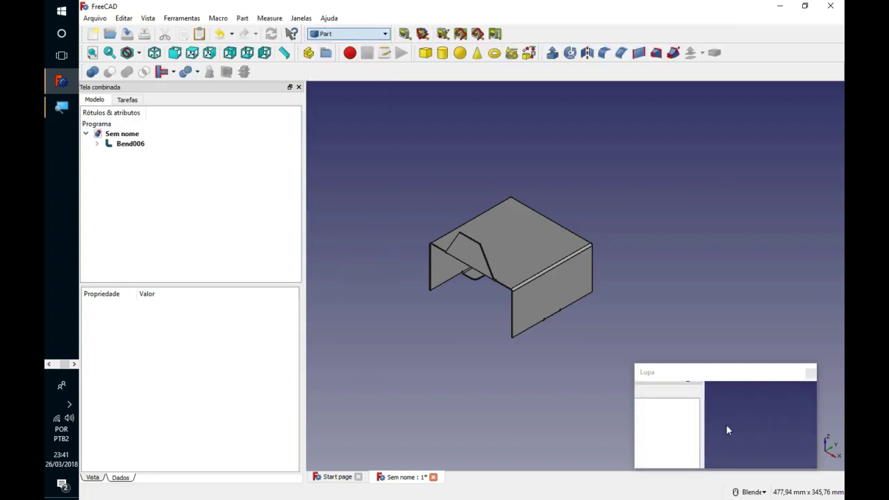
click(442, 53)
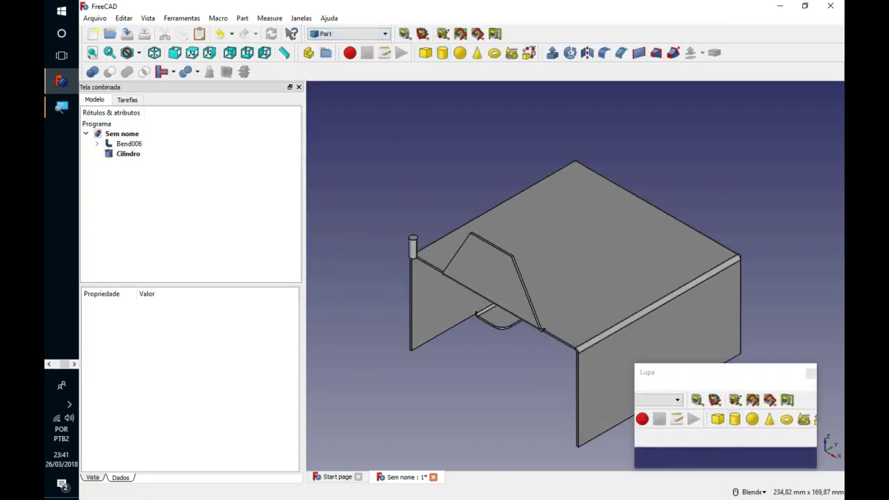
scroll(399, 135, down, 3)
click(128, 154)
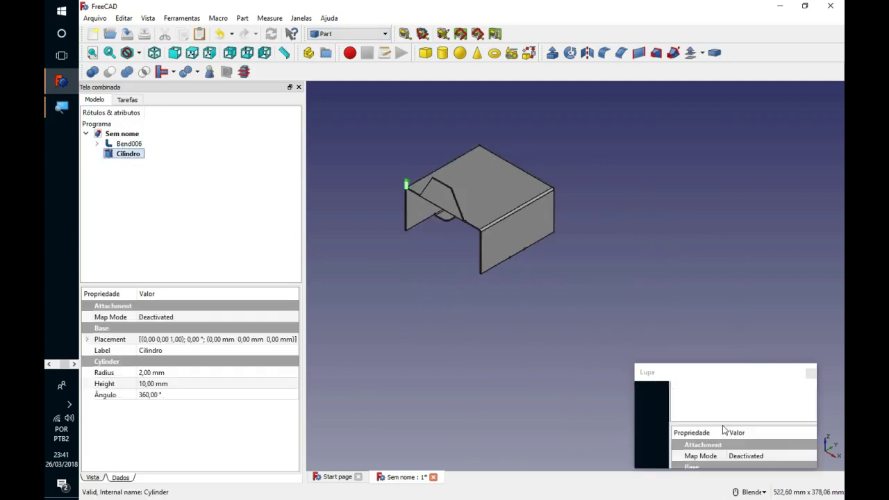
click(139, 371)
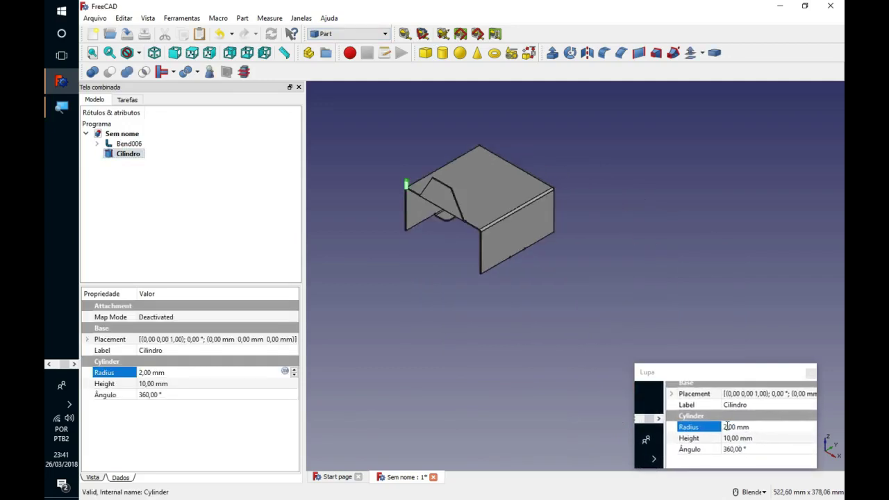
text(5)
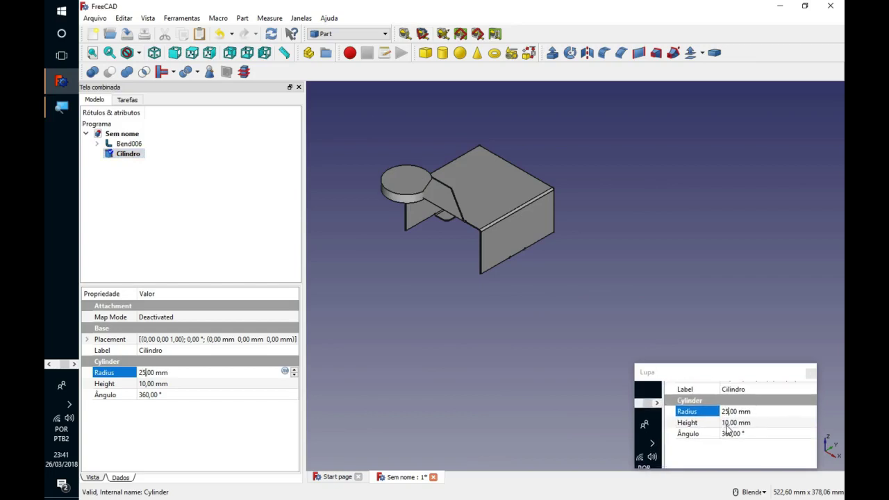
click(144, 385)
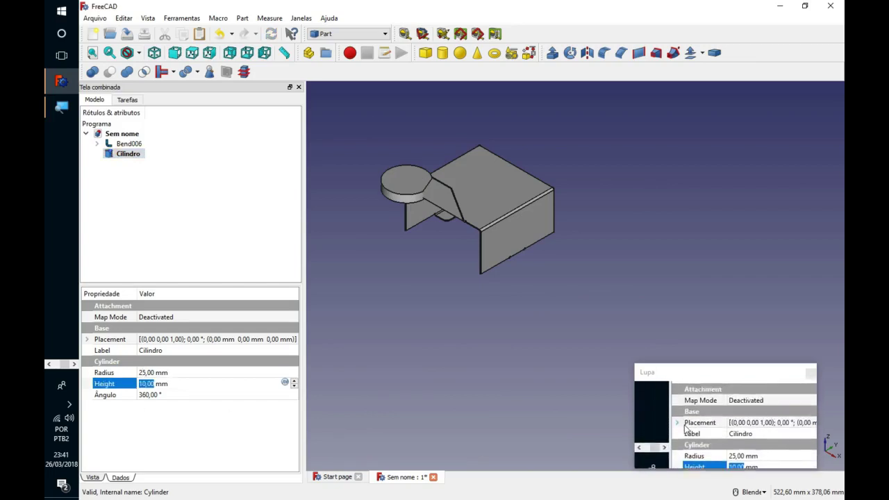
Step: Set the cylinder's placement position to x 50 mm and y 50 mm
click(87, 339)
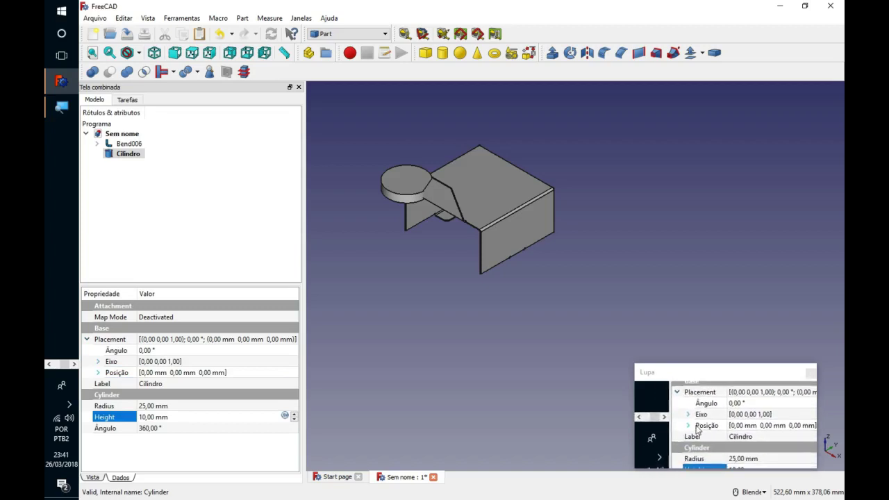
click(98, 373)
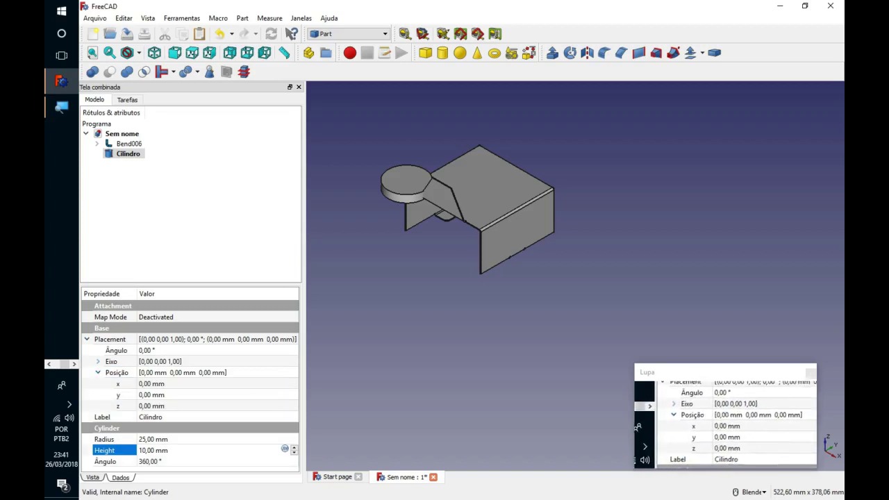
click(147, 386)
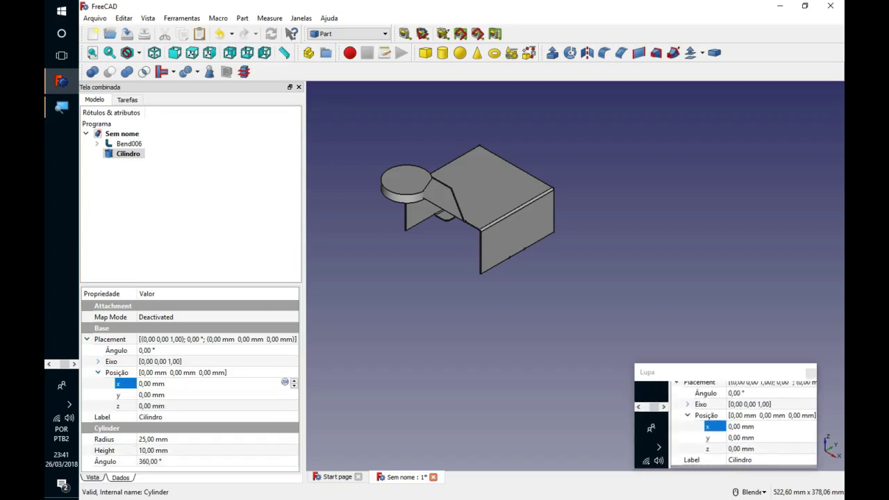
text(50)
click(142, 394)
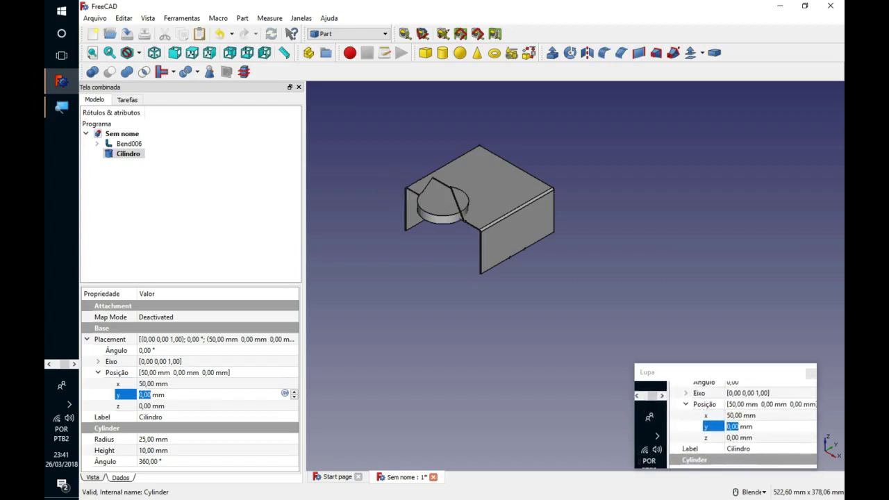
text(50)
click(732, 422)
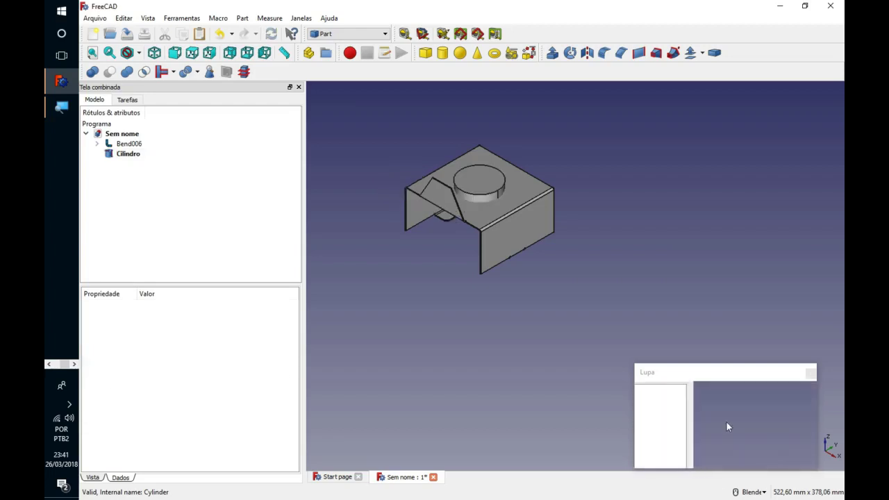
middle_drag(725, 424, 731, 426)
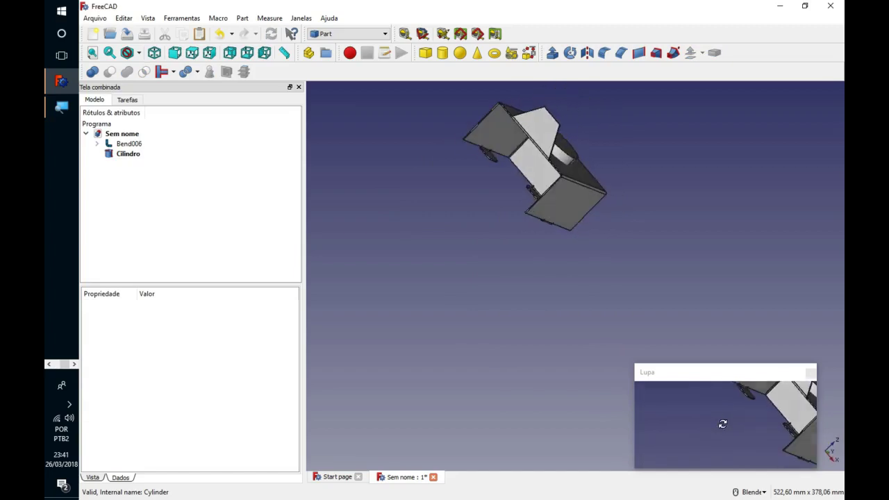
middle_drag(502, 161, 514, 166)
Step: Make the cylinder's z position -5 mm and orbit to confirm it pierces the top
click(125, 154)
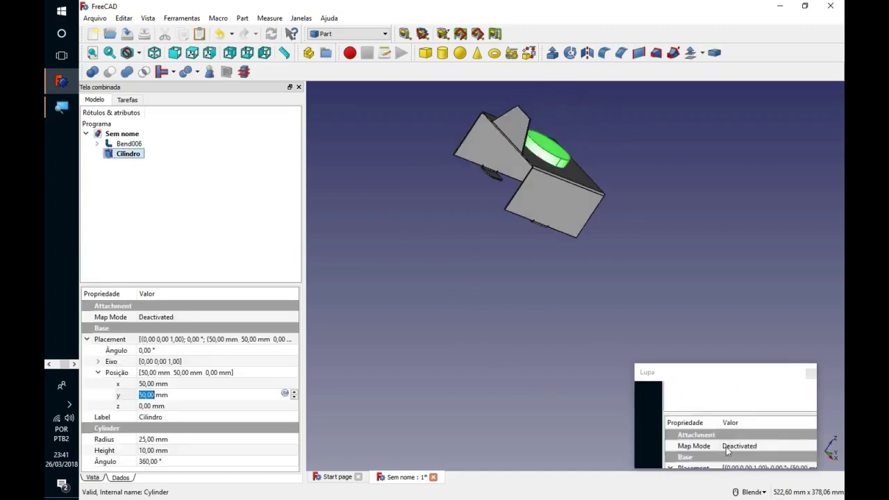
click(142, 406)
click(139, 406)
text(5)
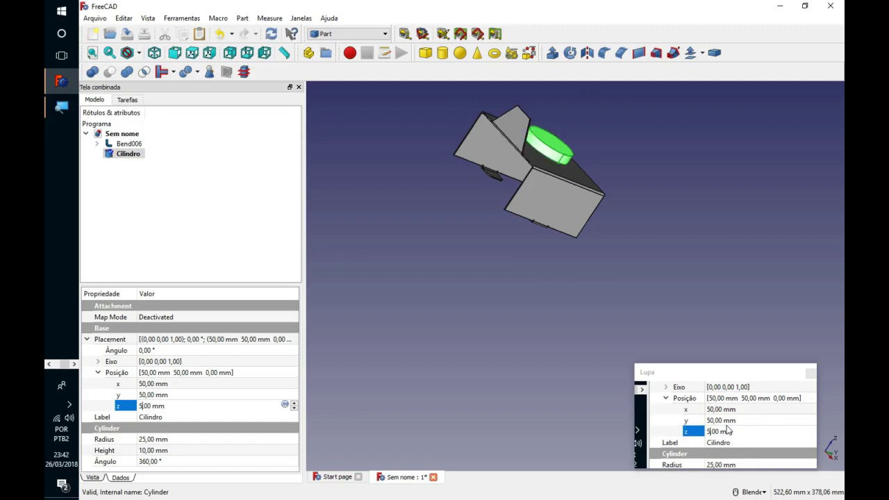
click(139, 406)
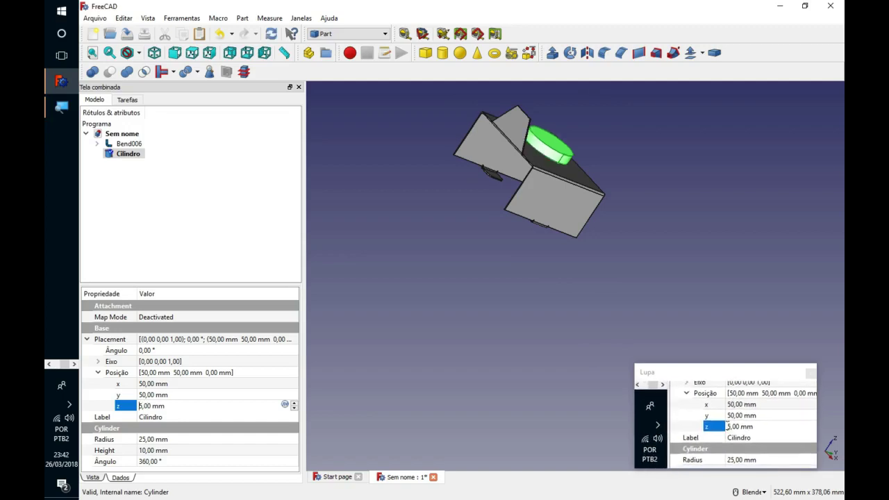
text(-)
mouse_move(778, 400)
middle_down()
mouse_move(719, 434)
mouse_move(726, 423)
middle_up()
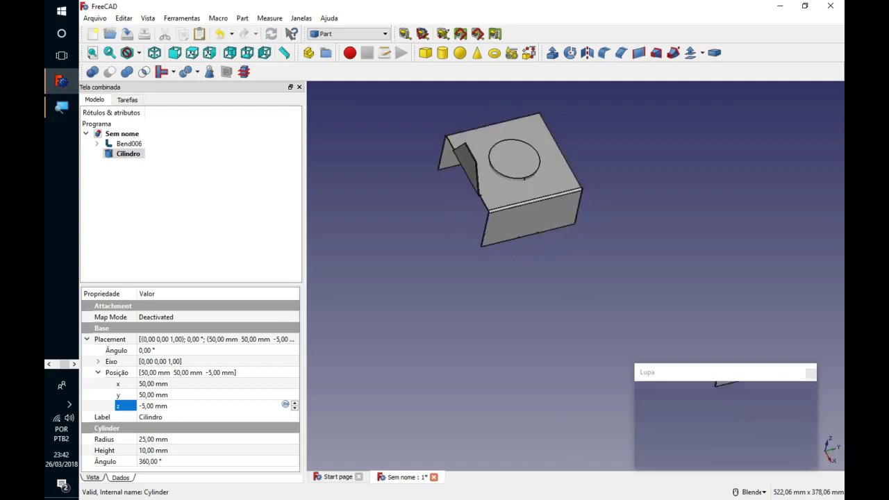
scroll(726, 425, up, 3)
click(725, 424)
scroll(725, 424, down, 3)
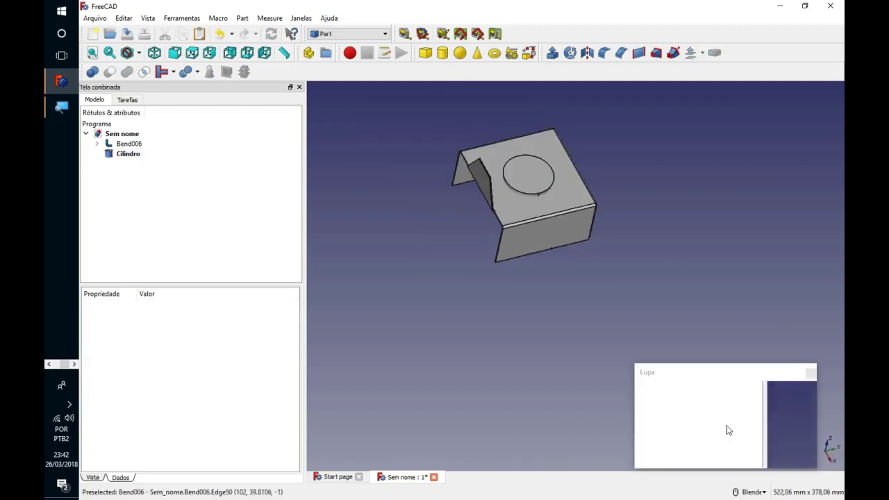
Step: Cut Cilindro out of Bend006, view it isometrically zoomed in, and select the Cut object
click(129, 145)
ctrl+click(129, 154)
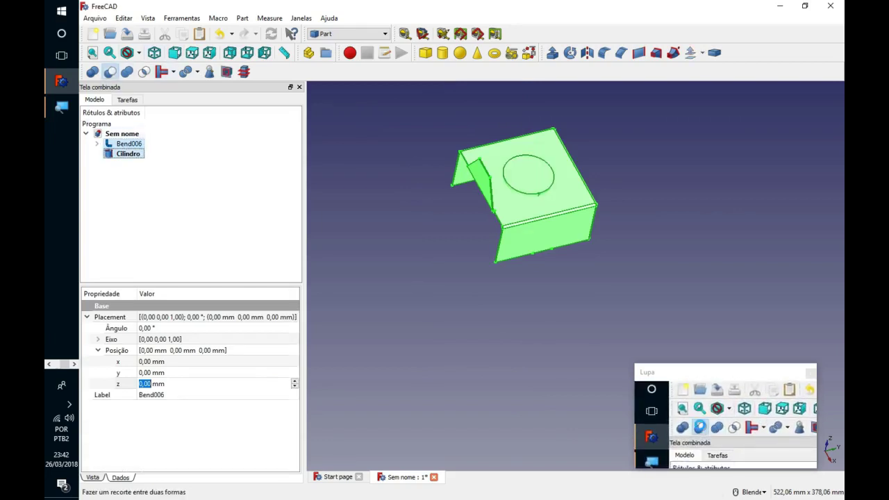
click(110, 72)
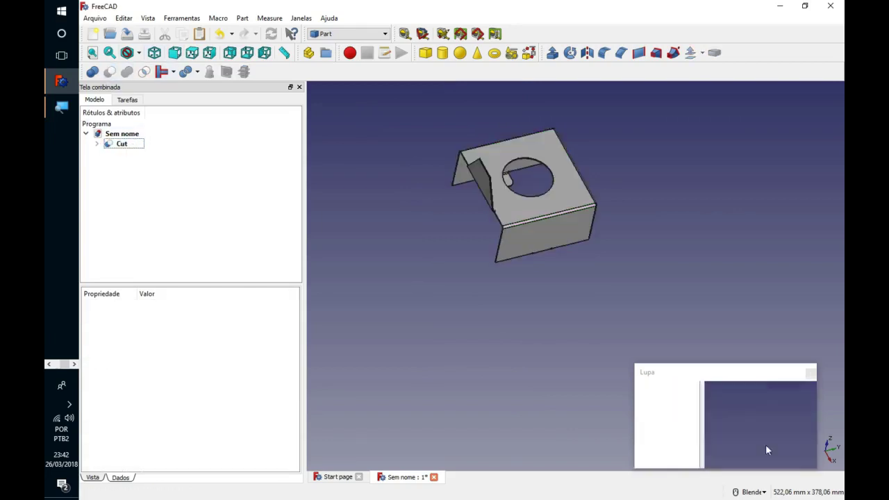
scroll(439, 309, down, 2)
key(0)
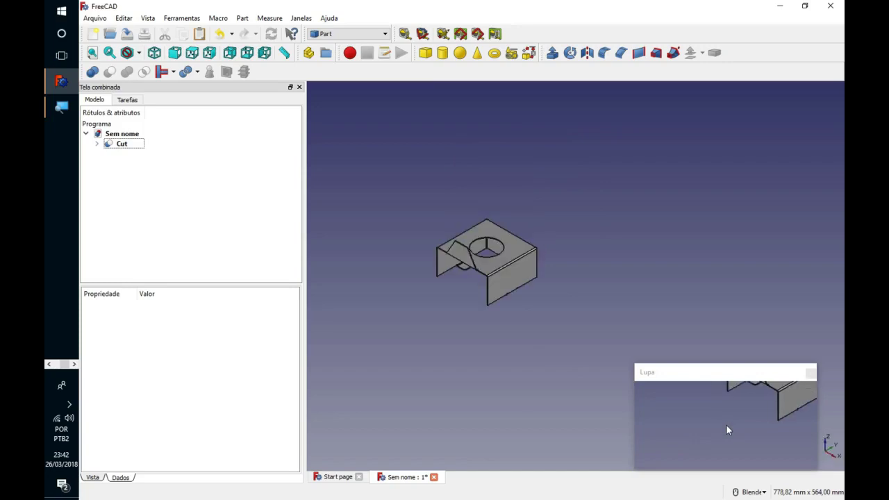
scroll(726, 424, up, 2)
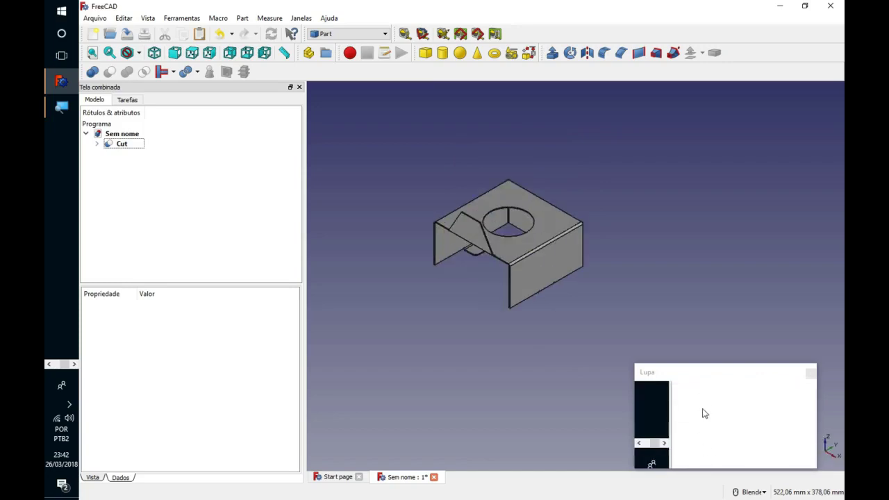
click(120, 146)
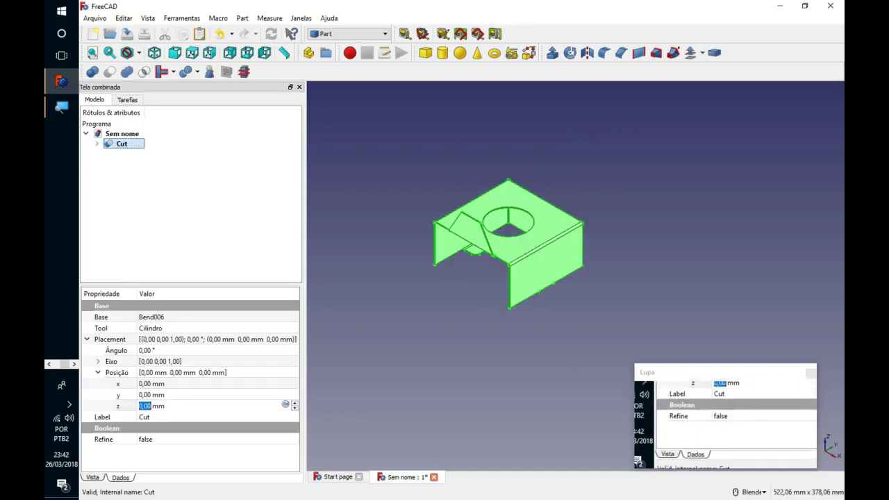
Step: Set the Cut part's shape colour to light blue (0, 170, 255)
click(92, 478)
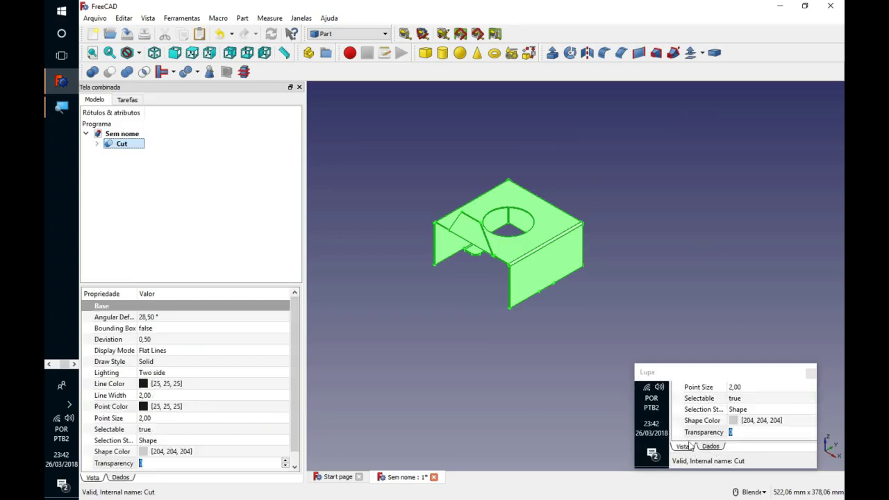
click(111, 451)
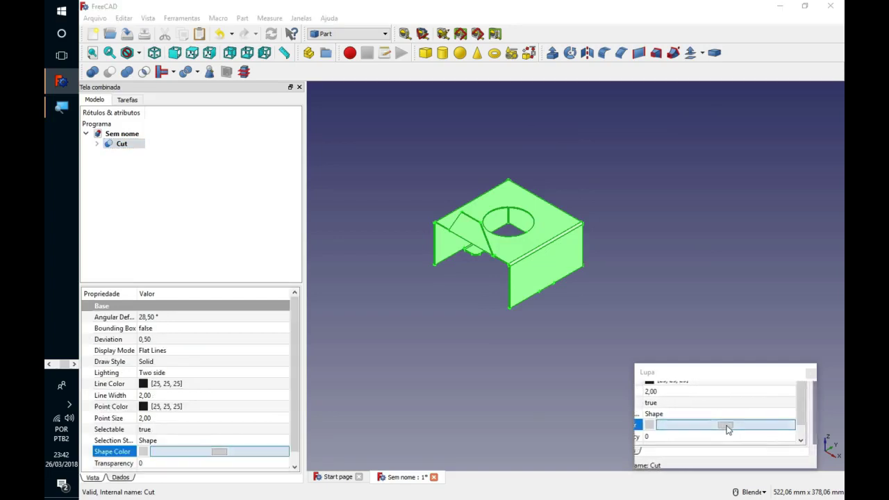
click(209, 452)
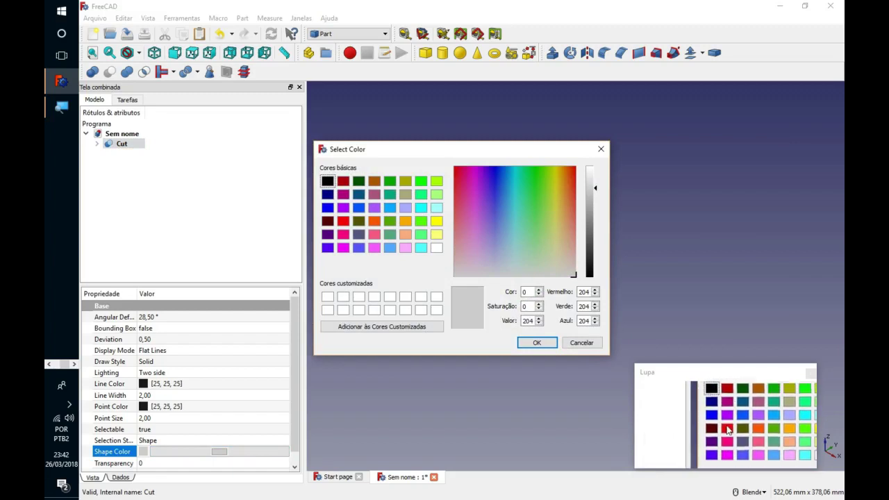
click(343, 221)
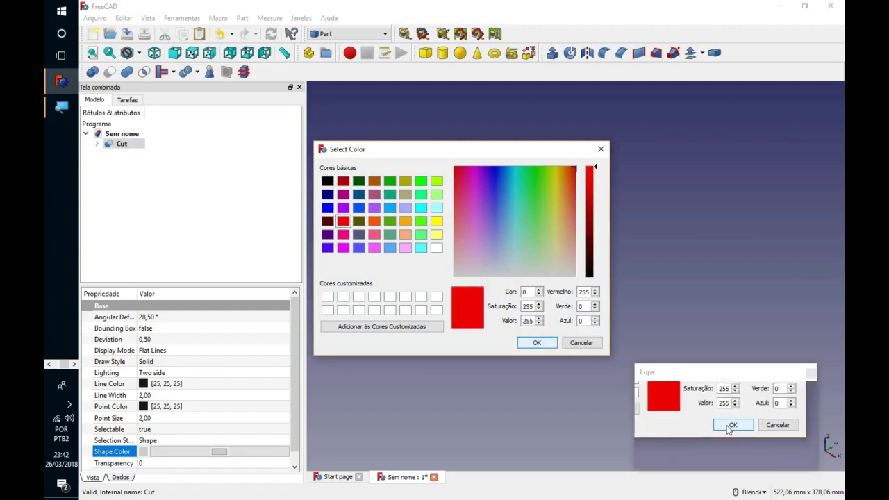
click(390, 207)
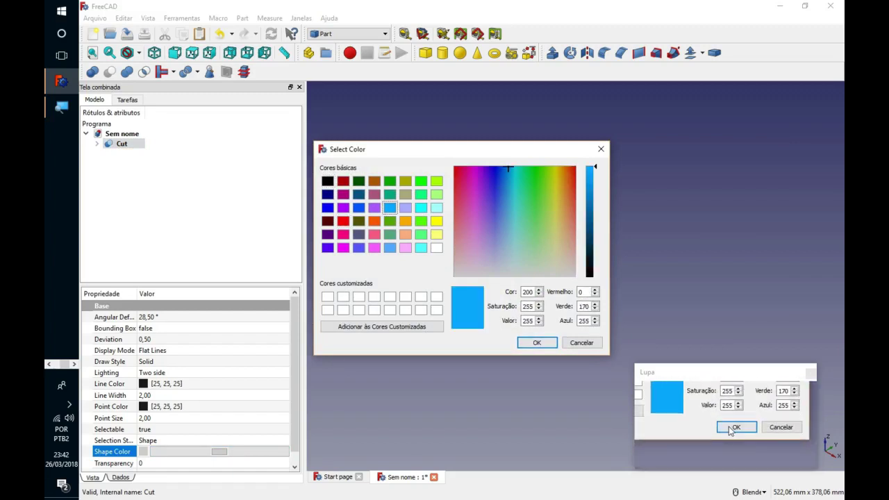
click(537, 342)
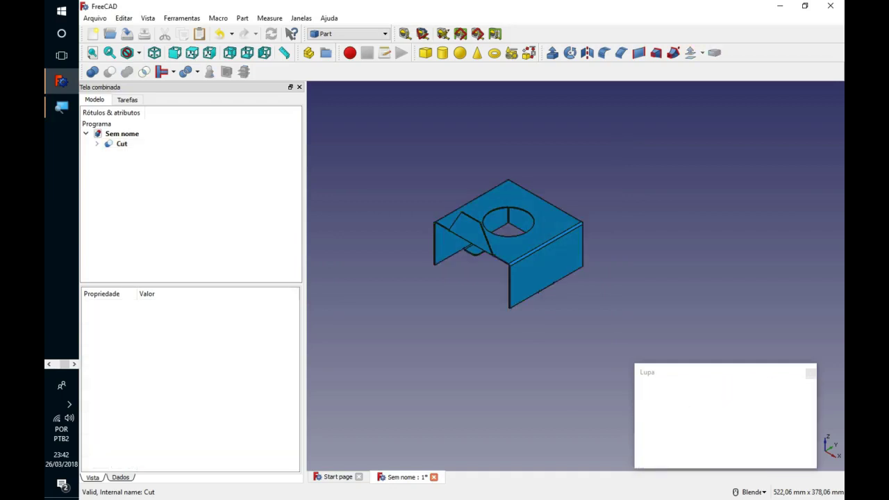
Step: Set the part's transparency to about 50 and orbit to inspect the result
click(122, 145)
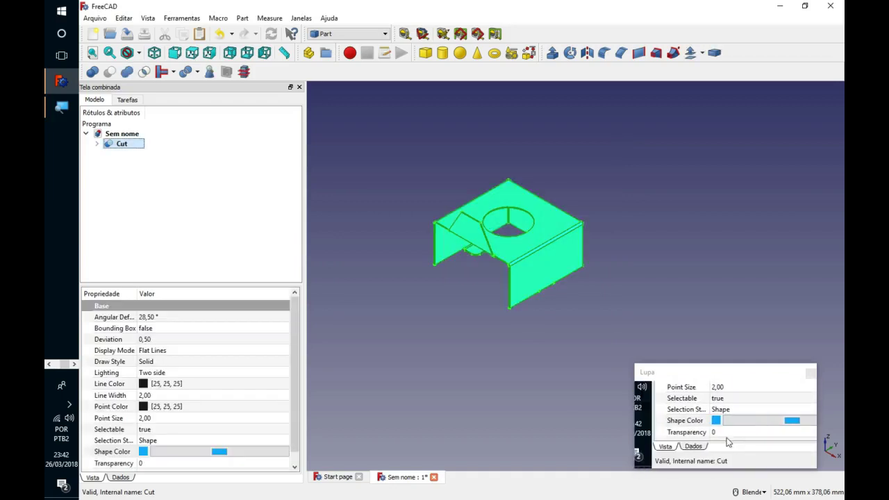
click(138, 463)
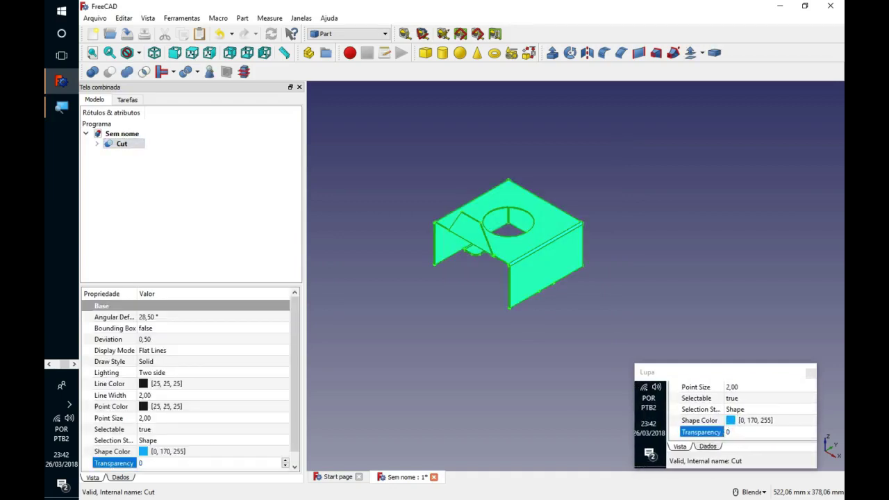
click(445, 326)
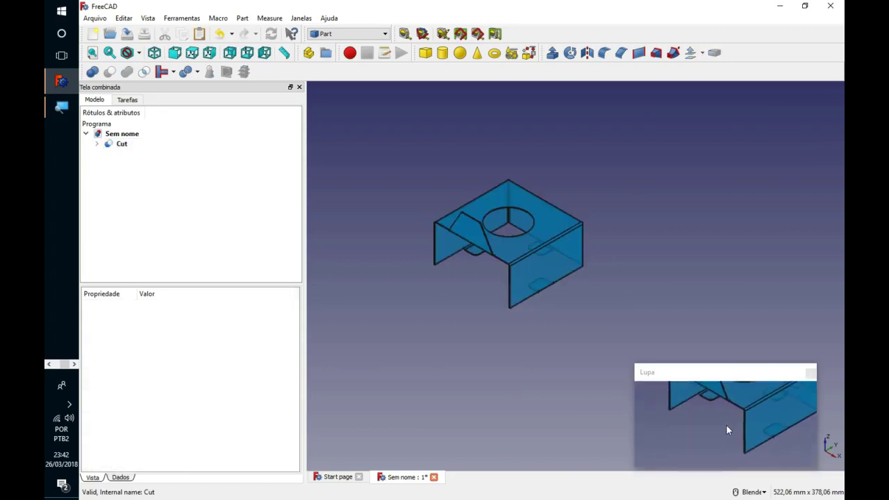
scroll(503, 263, down, 2)
mouse_move(504, 260)
middle_down()
mouse_move(639, 196)
mouse_move(498, 271)
middle_up()
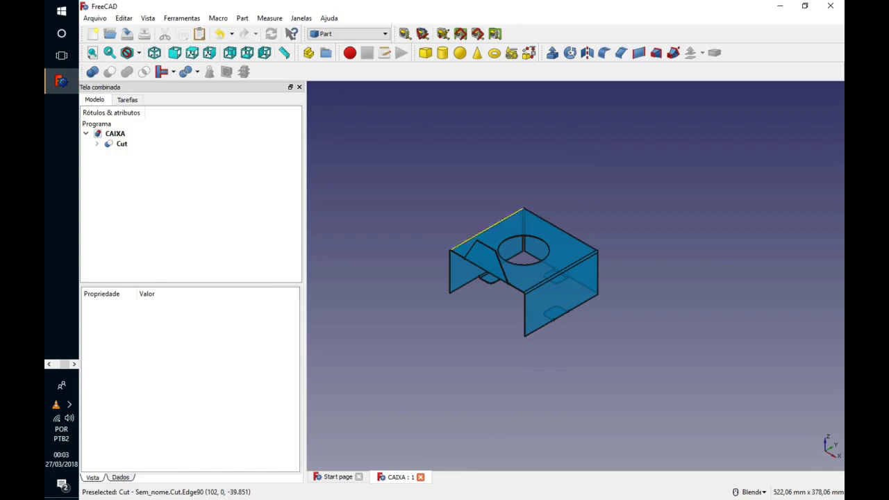
Step: Unfold the box from its top face with the Sheet Metal workbench's Unfold tool
click(556, 236)
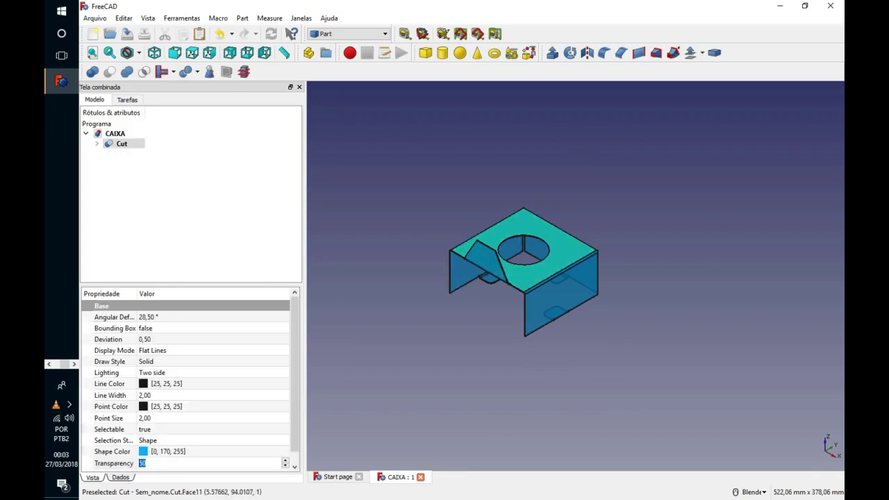
click(348, 33)
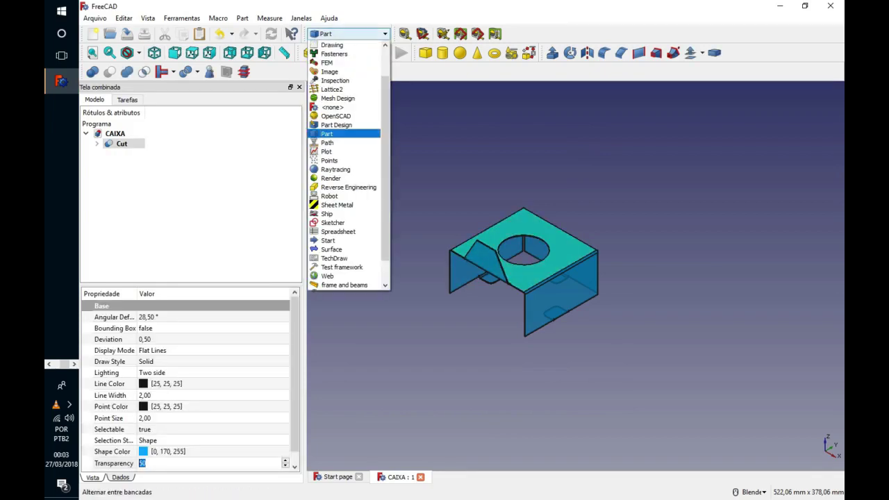
click(337, 205)
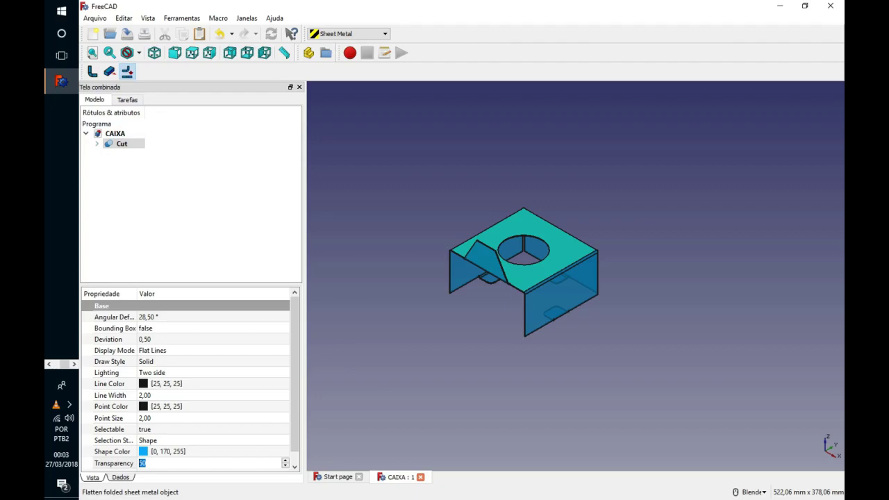
click(126, 71)
Step: View the flat pattern from above and hide the folded Cut box to reveal it
middle_drag(458, 219, 462, 268)
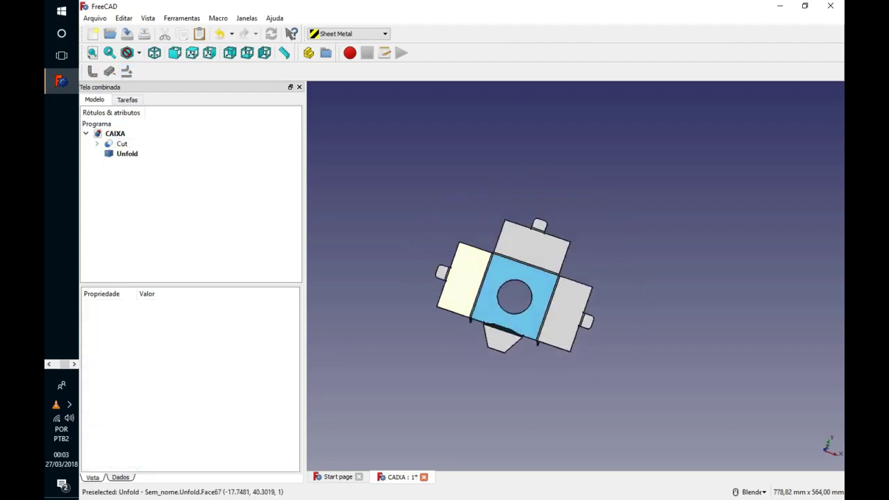
click(122, 143)
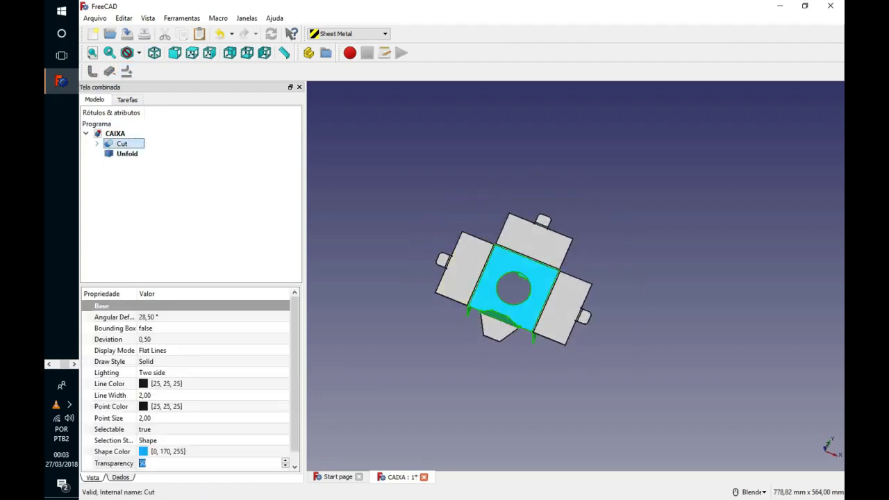
double_click(142, 463)
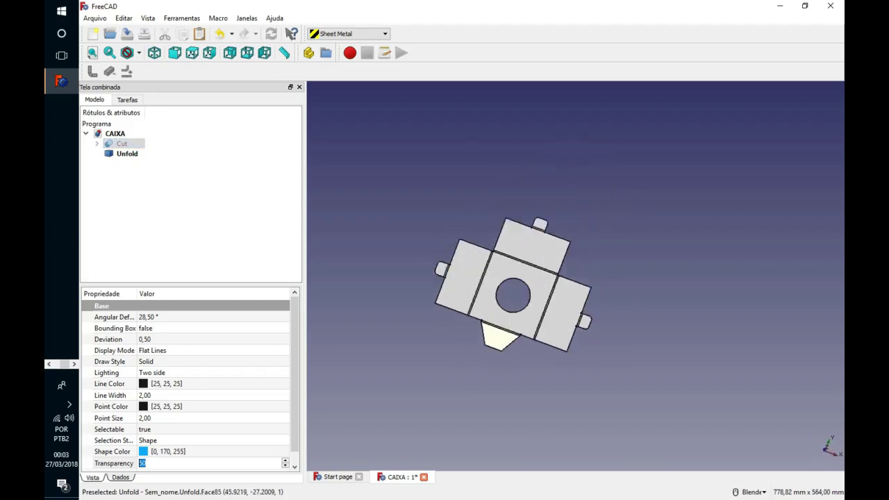
key(Escape)
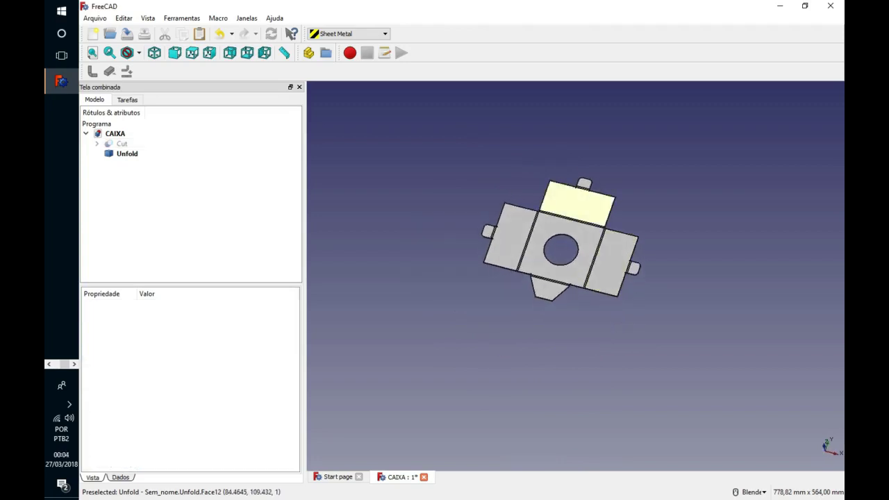
Step: Hide the Unfold flat pattern and reframe the view on the folded box
click(127, 153)
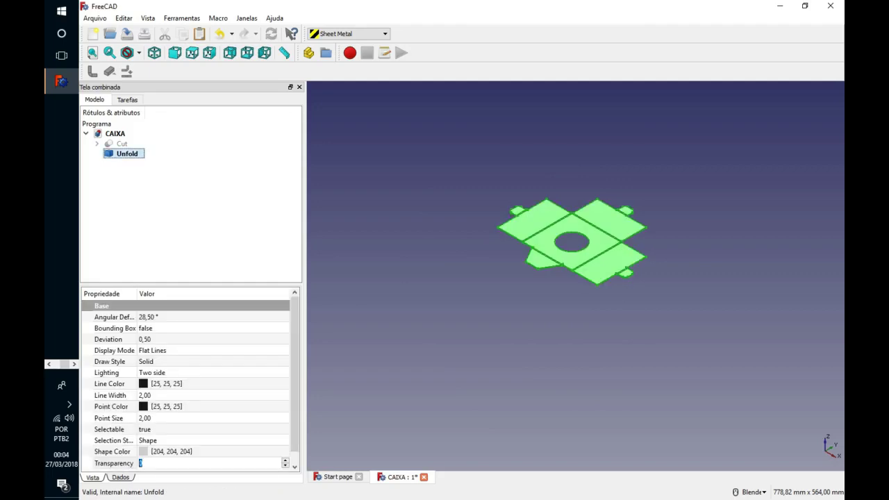
key(space)
key(space)
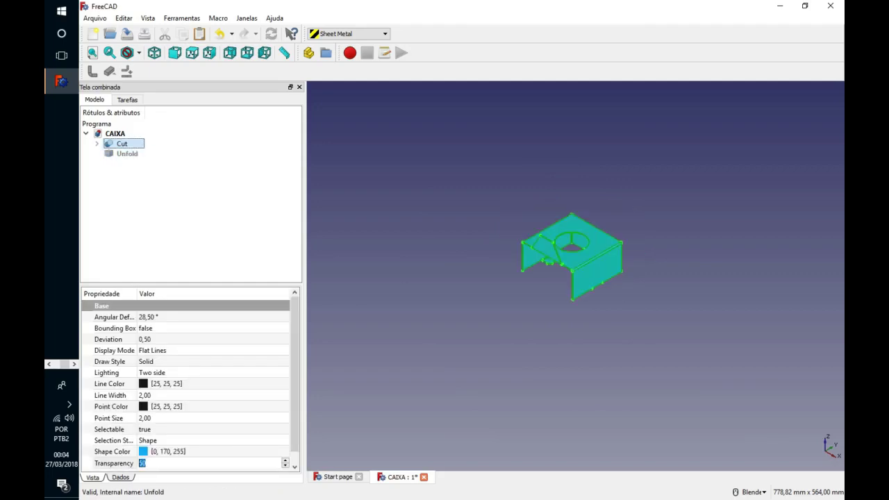
click(530, 282)
scroll(530, 282, up, 4)
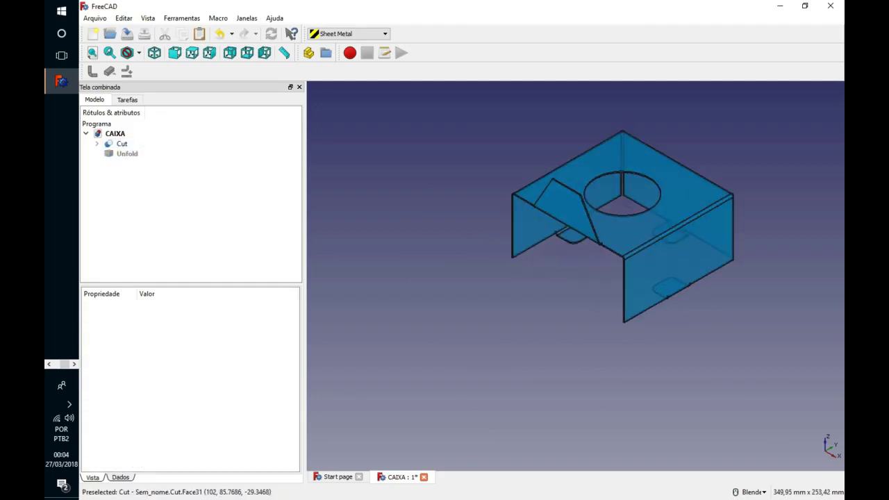
shift+middle_drag(530, 282, 539, 305)
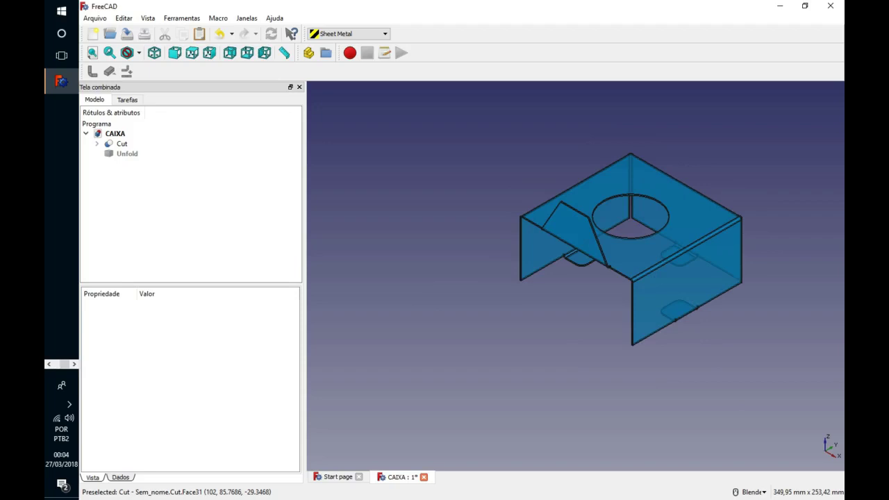
Step: Show the Unfold flat pattern again and hide the folded Cut box to compare them
click(122, 143)
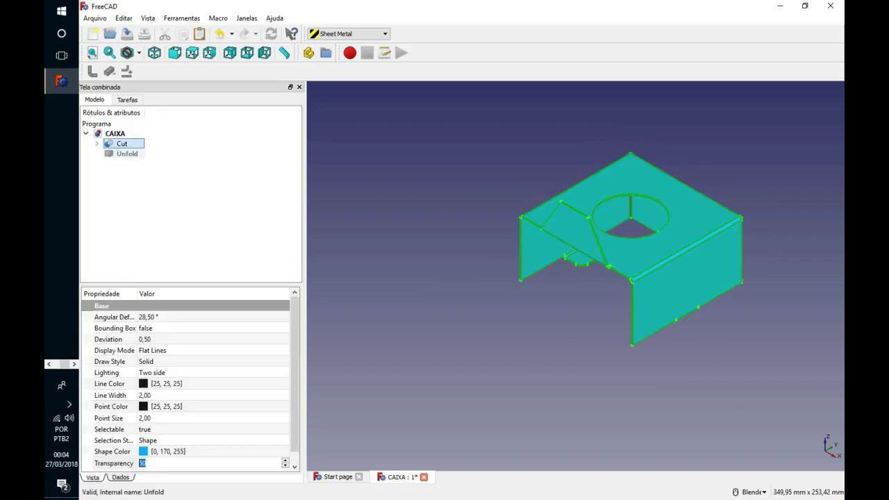
click(126, 153)
key(space)
key(Escape)
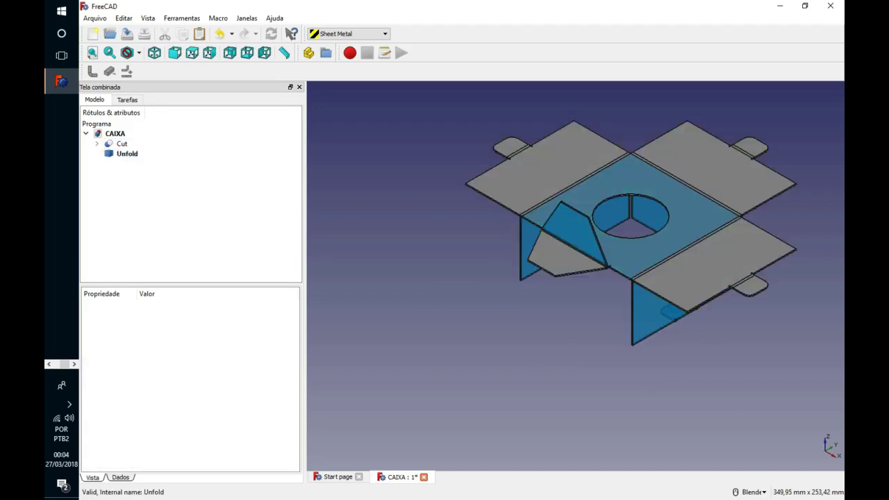
click(121, 144)
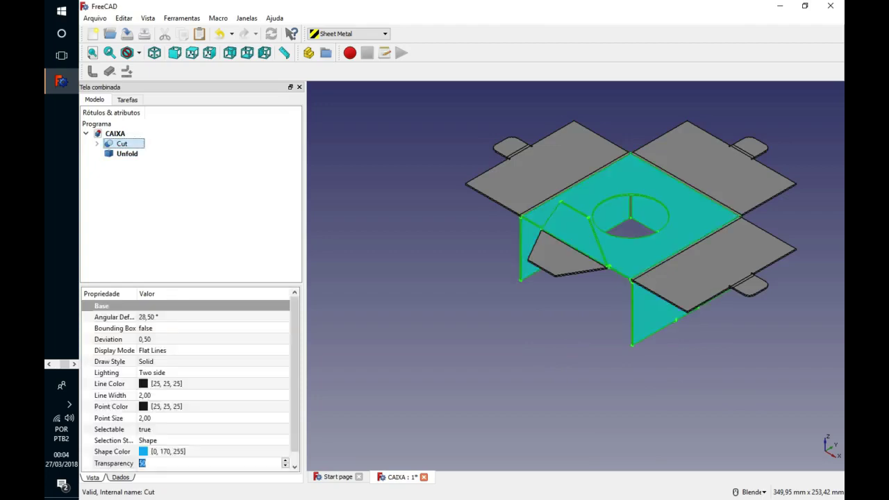
key(space)
click(413, 303)
Step: Zoom to inspect the flat pattern, then hide the Unfold object again
scroll(413, 303, down, 2)
scroll(410, 319, down, 2)
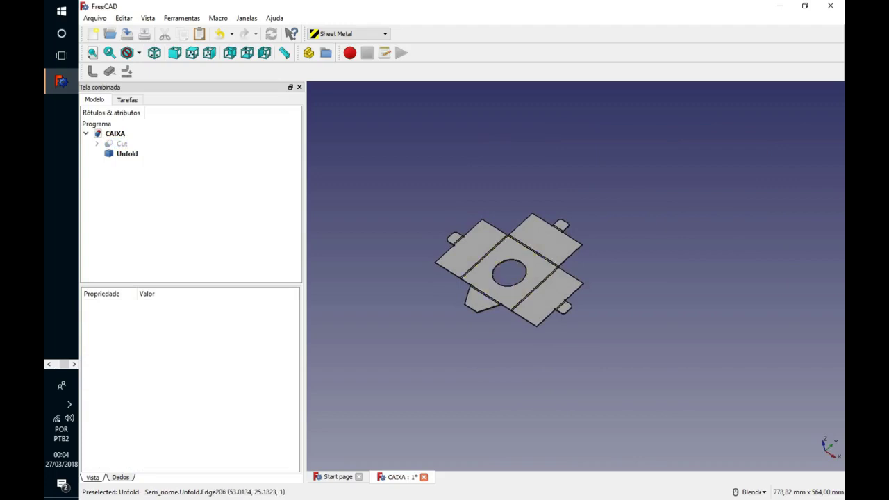
scroll(514, 274, up, 2)
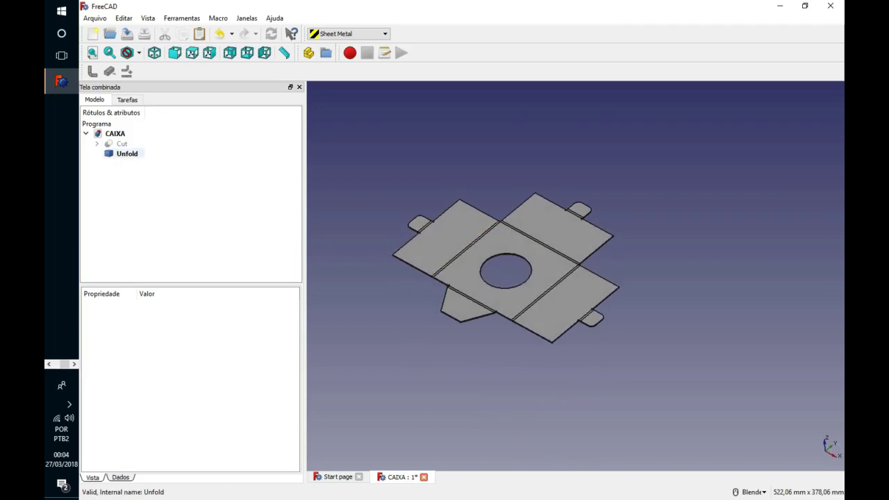
click(127, 153)
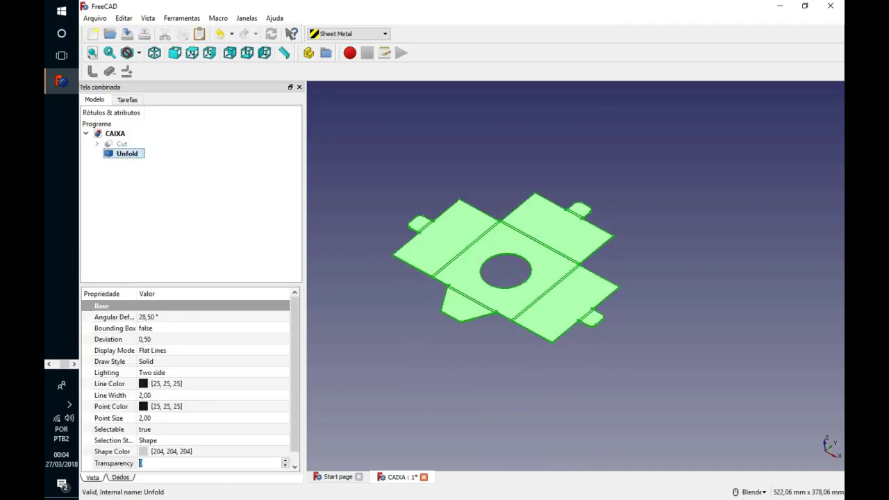
key(space)
key(space)
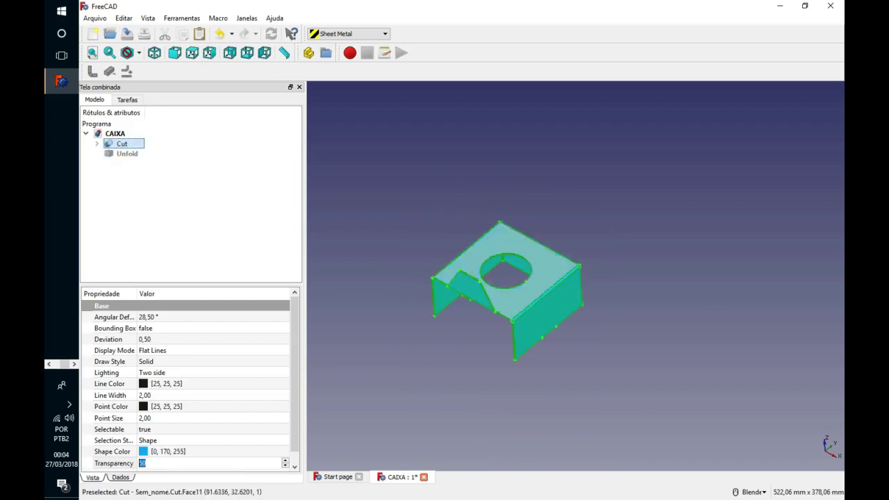